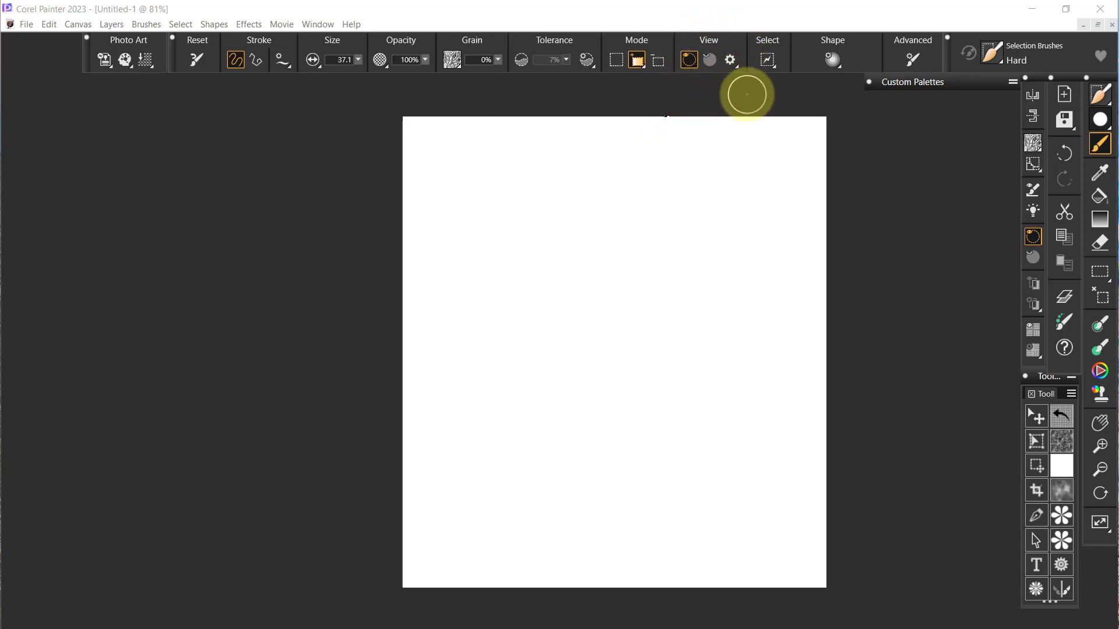
Step: Paint a freehand selection stroke, clear it, and paint a looping selection stroke across the canvas
left_click(709, 59)
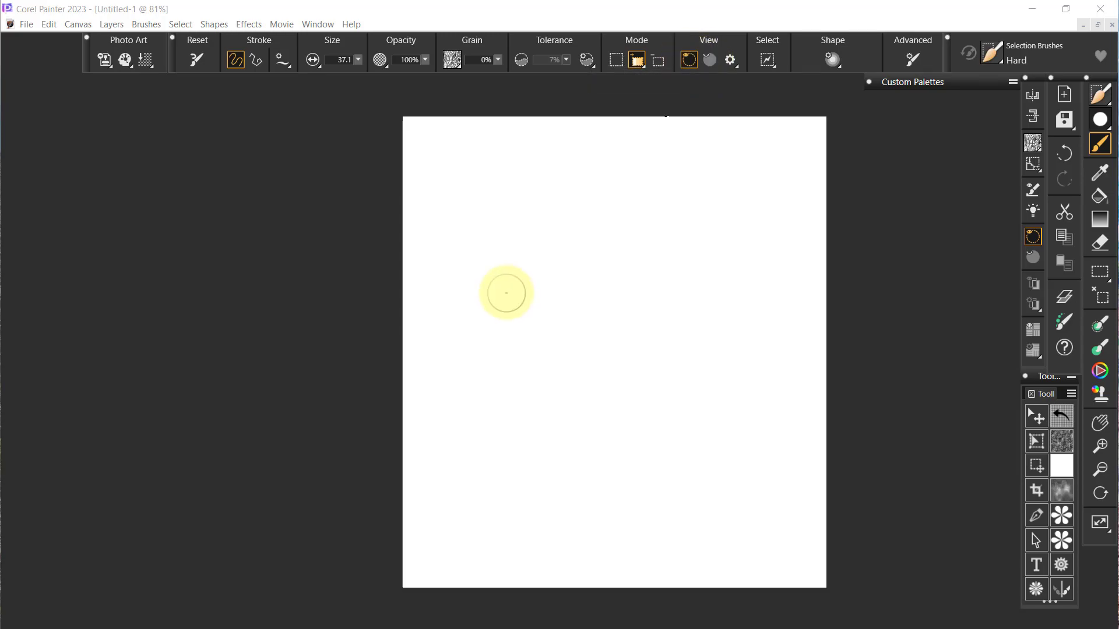
mouse_move(485, 325)
left_mouse_down()
mouse_move(529, 257)
mouse_move(633, 186)
left_mouse_up()
left_click(1102, 296)
mouse_move(475, 327)
left_mouse_down()
mouse_move(549, 235)
mouse_move(622, 193)
mouse_move(674, 196)
mouse_move(712, 246)
mouse_move(710, 298)
mouse_move(685, 351)
mouse_move(634, 396)
mouse_move(578, 405)
mouse_move(578, 347)
mouse_move(627, 304)
mouse_move(701, 306)
mouse_move(737, 333)
mouse_move(747, 391)
mouse_move(731, 438)
mouse_move(679, 497)
mouse_move(627, 492)
mouse_move(650, 449)
mouse_move(709, 422)
mouse_move(764, 372)
mouse_move(785, 310)
mouse_move(788, 223)
mouse_move(760, 183)
mouse_move(688, 167)
mouse_move(613, 210)
mouse_move(533, 339)
mouse_move(488, 459)
mouse_move(499, 497)
mouse_move(533, 514)
mouse_move(570, 503)
mouse_move(574, 460)
left_mouse_up()
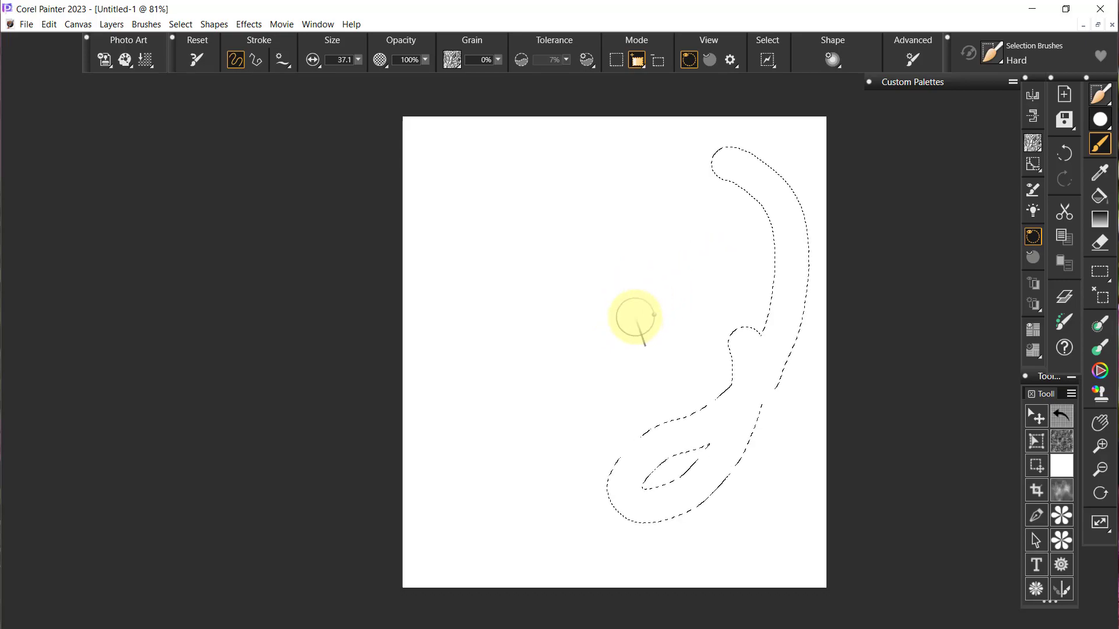
Step: Switch the selection display from marquee to overlay and clear the painted selection
left_click(710, 60)
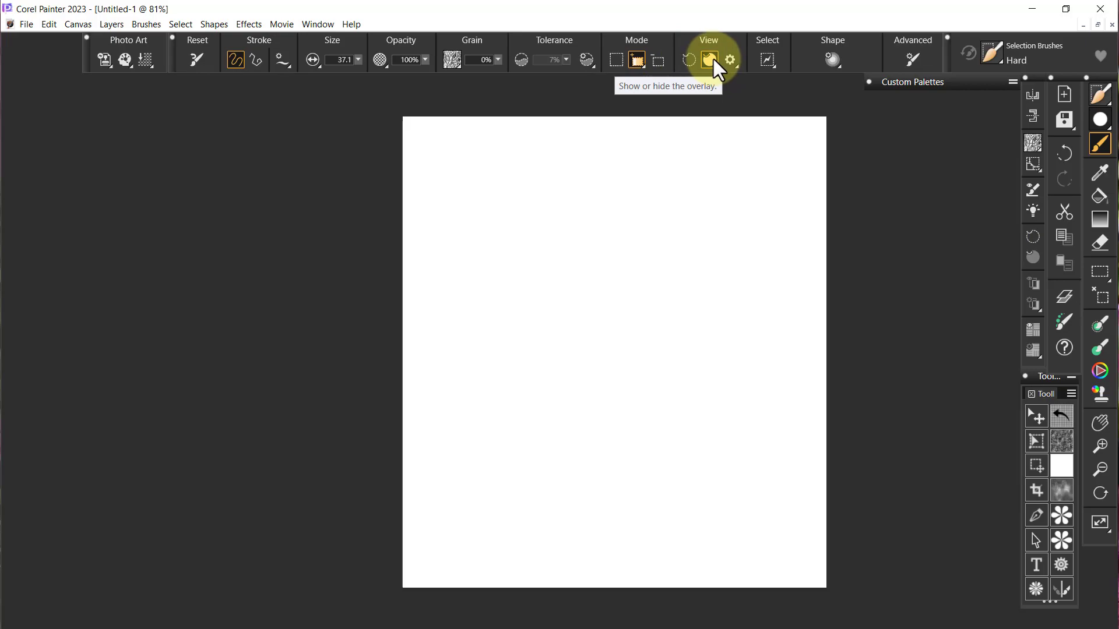
left_click(711, 61)
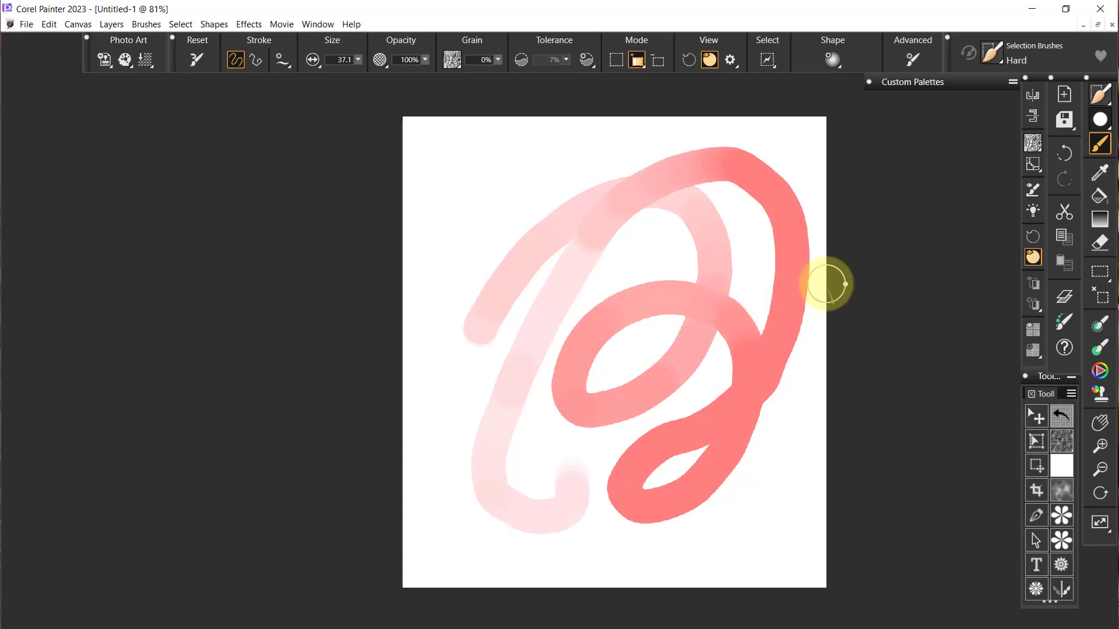
left_click(1103, 296)
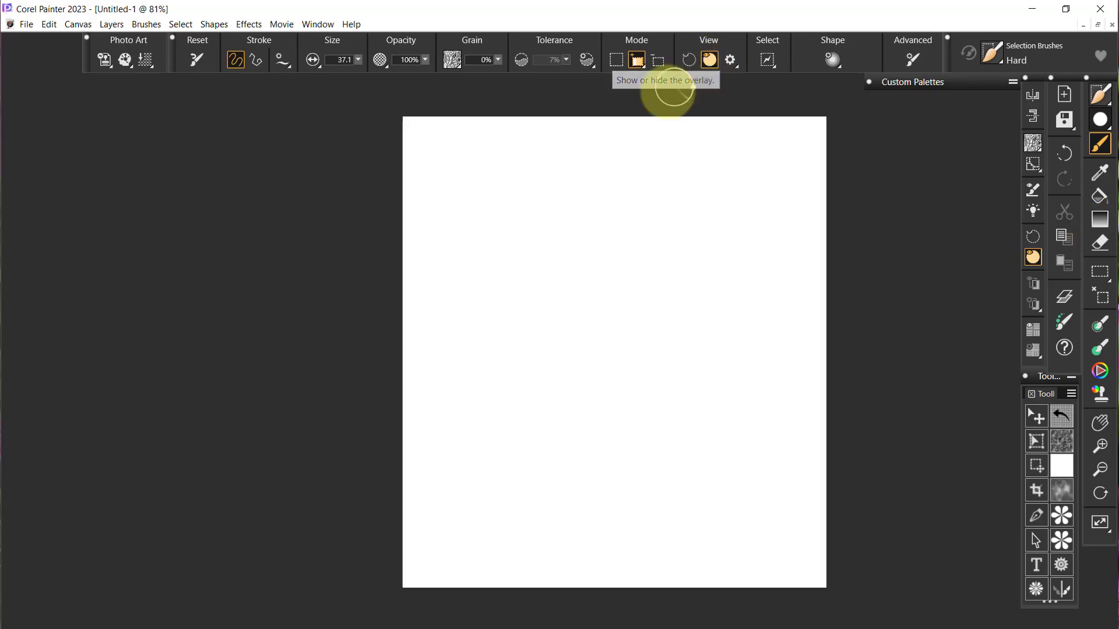
Step: Paint a winding selection stroke down the canvas and show the marquee together with the overlay
mouse_move(483, 277)
left_mouse_down()
mouse_move(455, 333)
mouse_move(484, 261)
mouse_move(544, 192)
mouse_move(635, 165)
mouse_move(697, 172)
mouse_move(731, 207)
mouse_move(725, 252)
mouse_move(675, 285)
mouse_move(604, 275)
mouse_move(615, 234)
mouse_move(659, 230)
mouse_move(679, 260)
mouse_move(670, 305)
mouse_move(623, 352)
mouse_move(559, 375)
mouse_move(535, 422)
mouse_move(568, 469)
mouse_move(645, 471)
mouse_move(719, 343)
mouse_move(779, 367)
mouse_move(779, 461)
mouse_move(694, 490)
mouse_move(697, 525)
mouse_move(673, 546)
left_mouse_up()
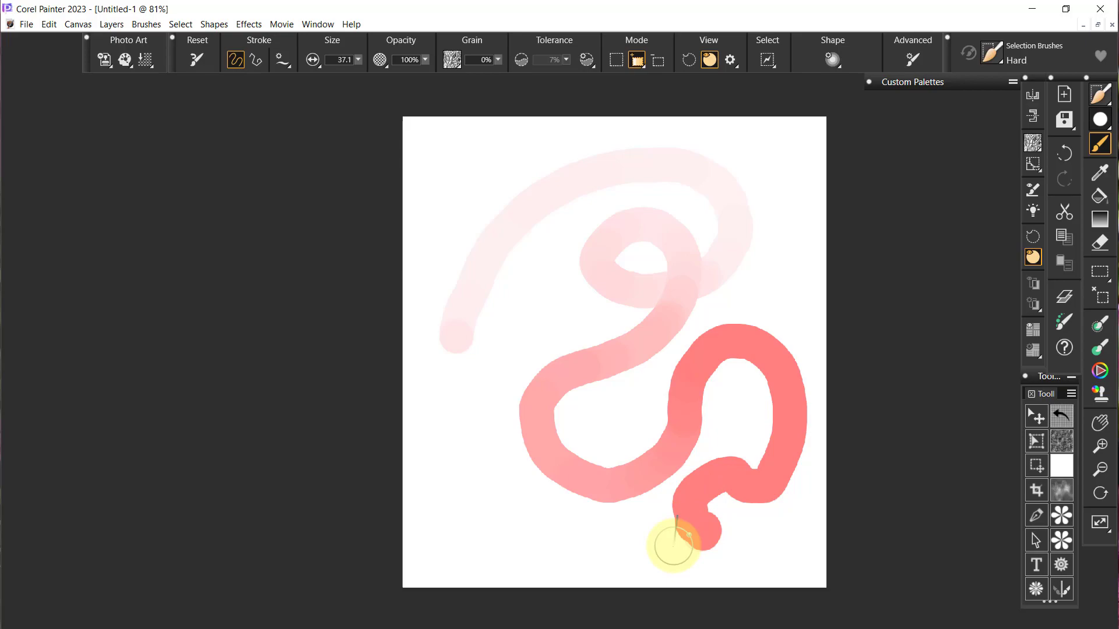
left_click(687, 60)
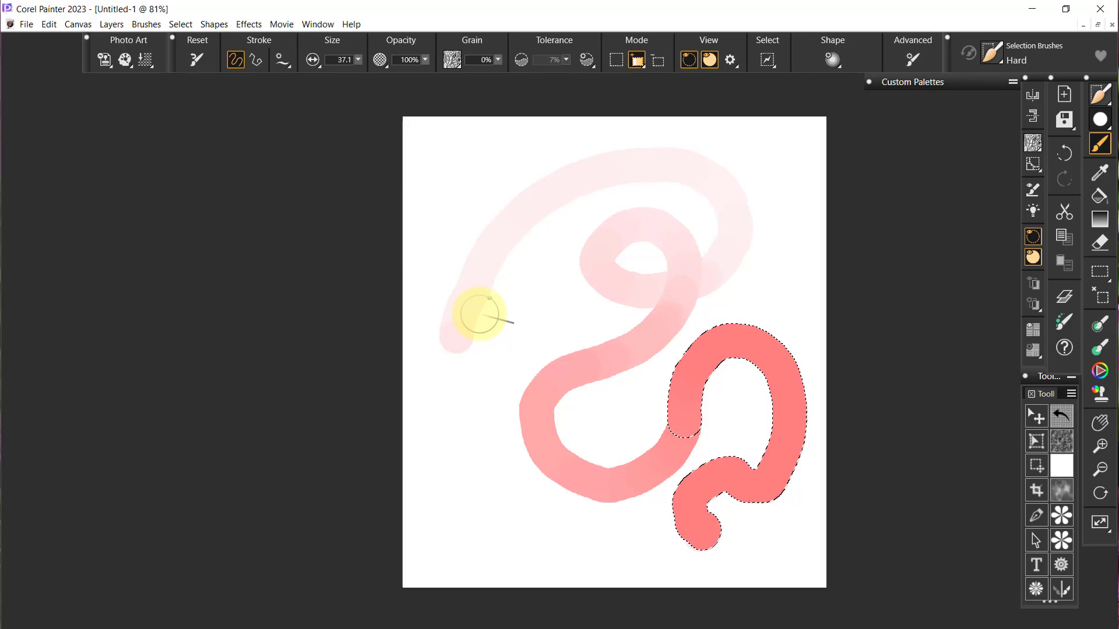
Step: Set the Marquee Threshold to 100% in the selection view options
left_click(732, 61)
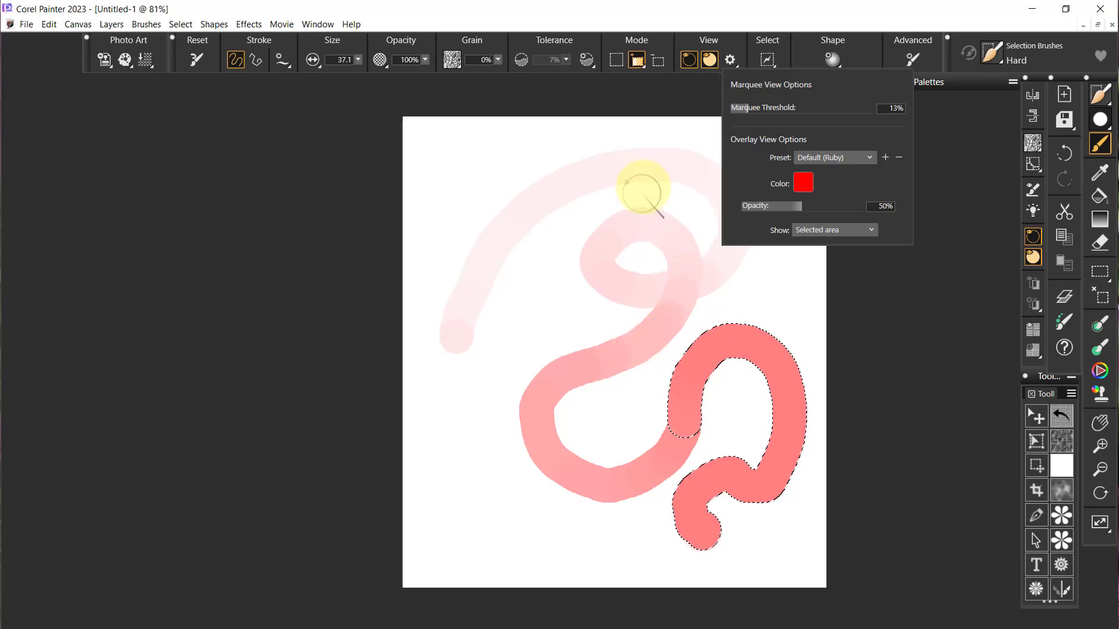
left_click_drag(750, 107, 797, 108)
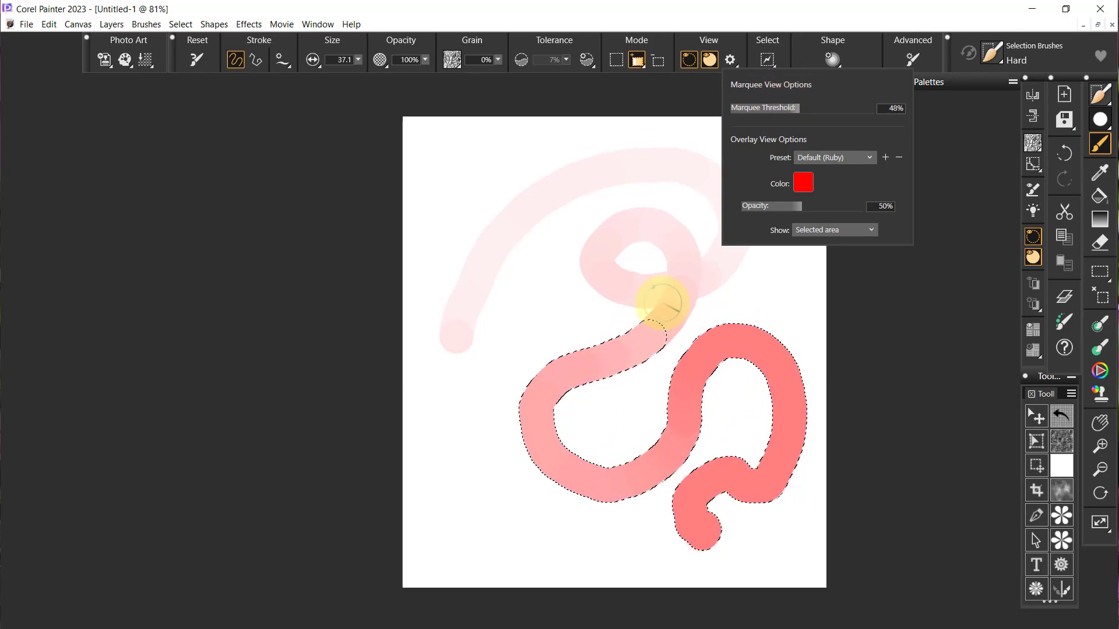
left_click_drag(796, 107, 823, 110)
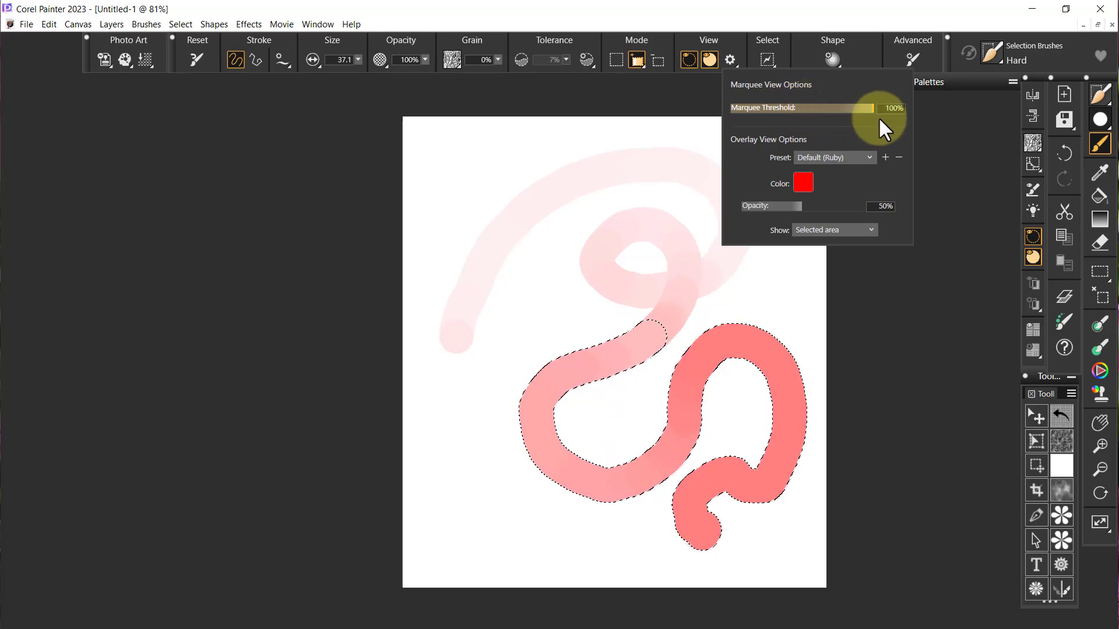
left_click_drag(892, 119, 893, 120)
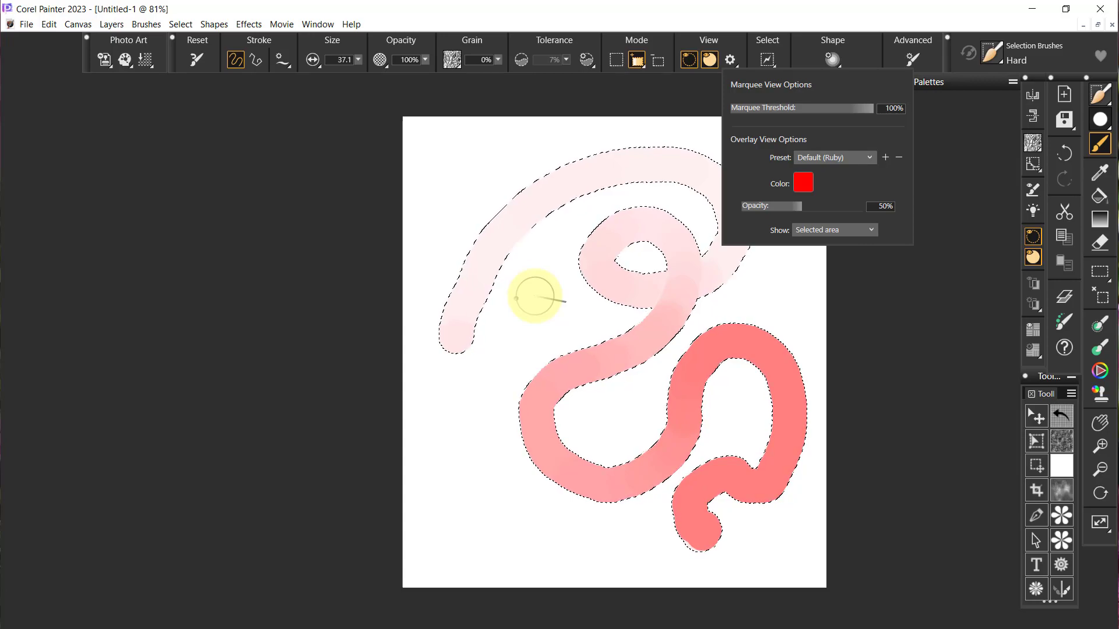
Step: Apply the Opaque Black overlay preset and set it to show the selected area
left_click(871, 156)
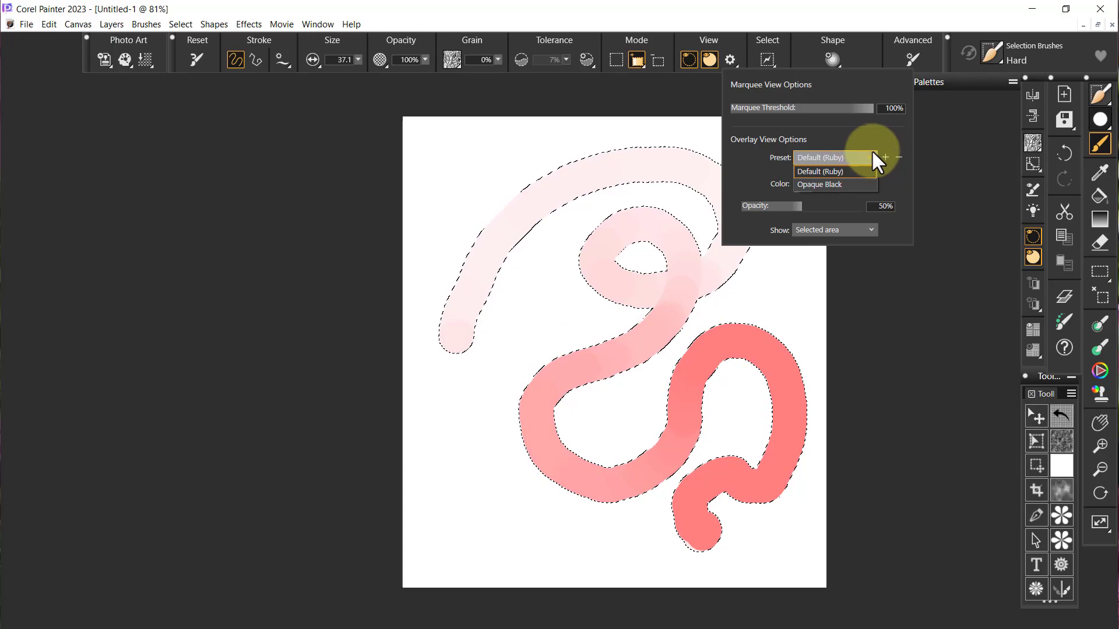
left_click(831, 184)
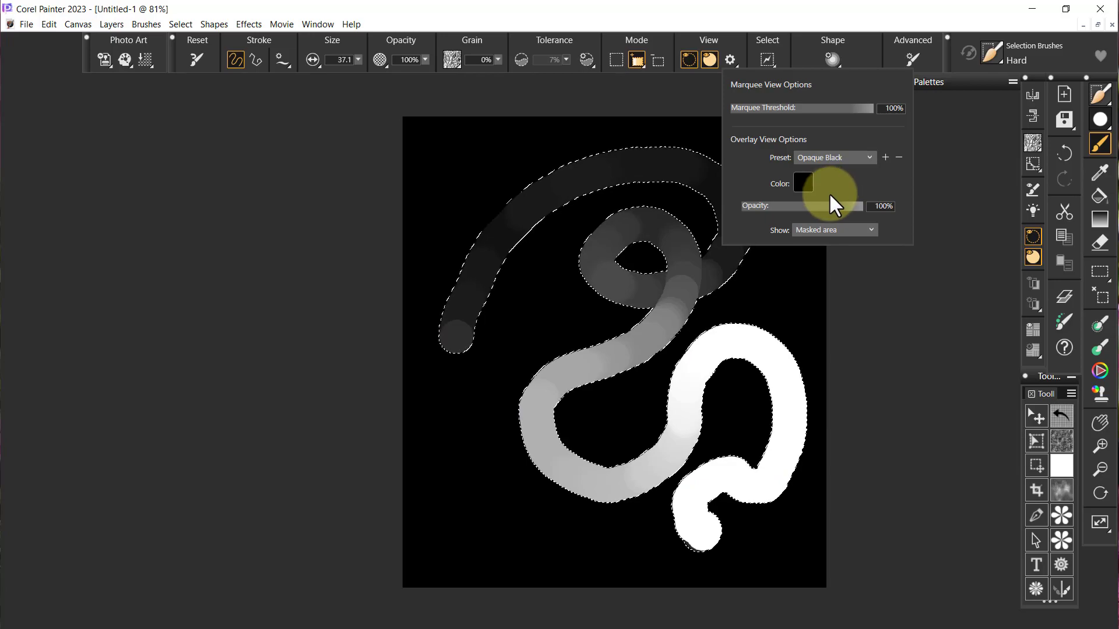
left_click(868, 229)
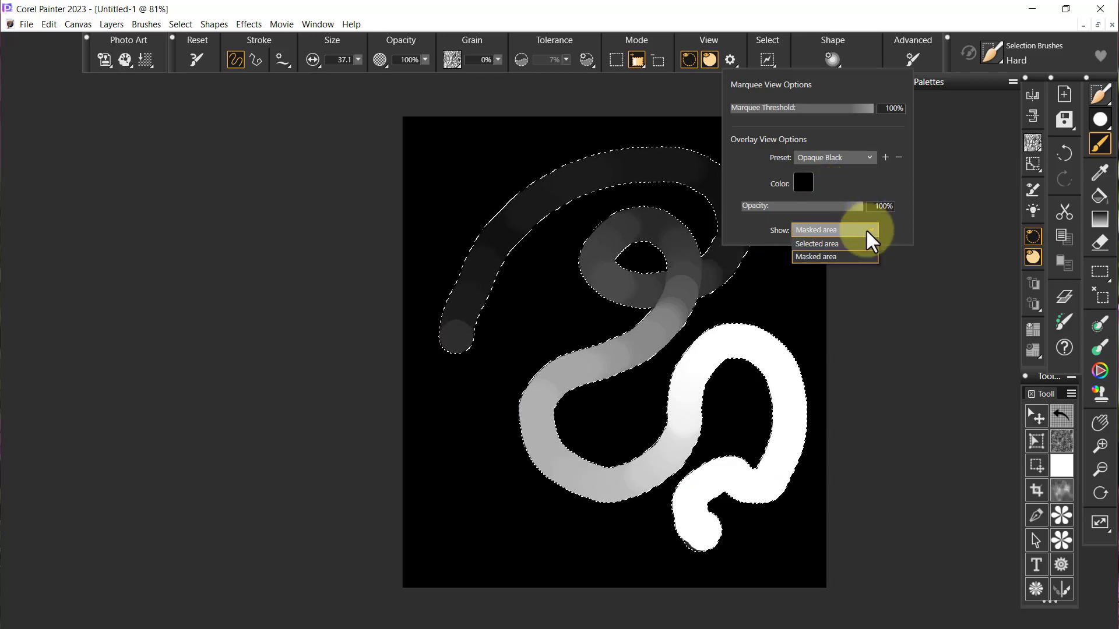
left_click(845, 242)
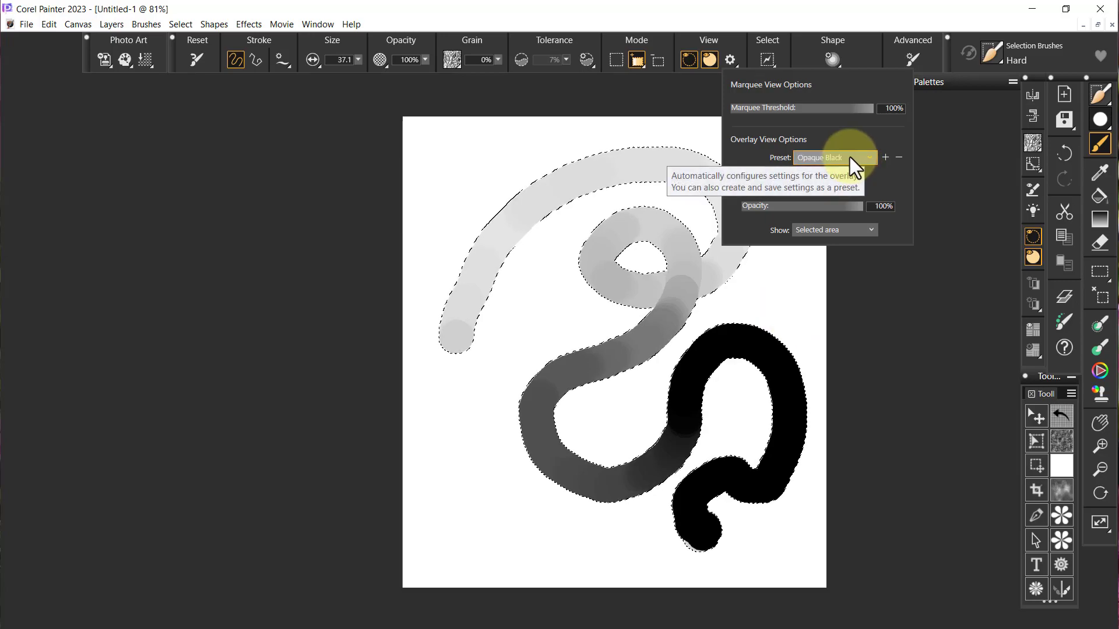
Step: Change the overlay color to a light lavender pink with Hue 200, Sat 240 and Lum 213
left_click(869, 155)
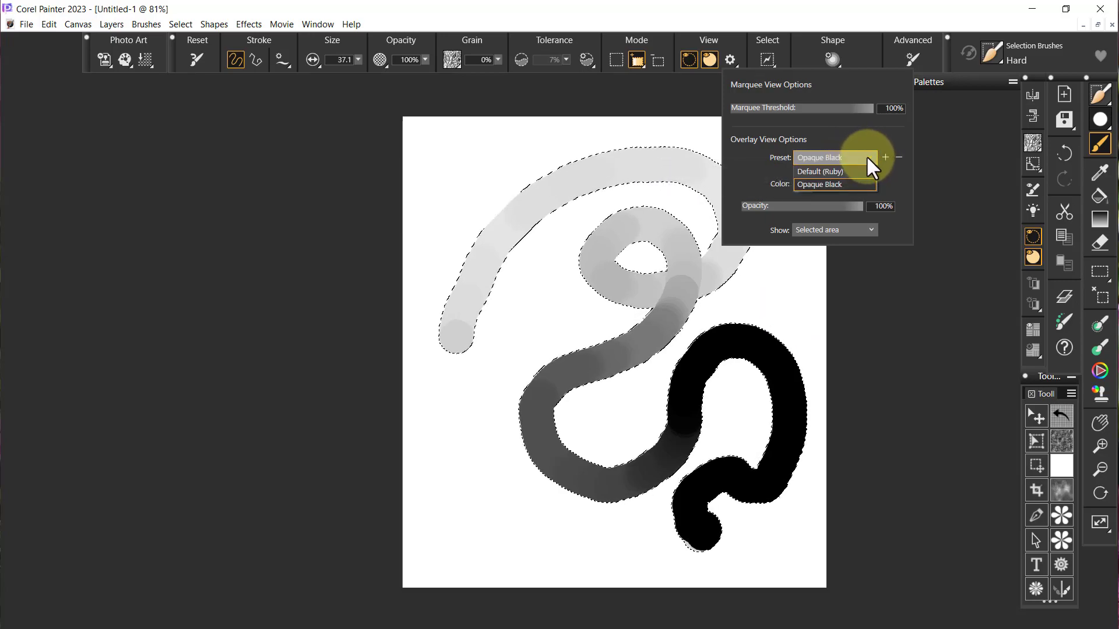
left_click(870, 155)
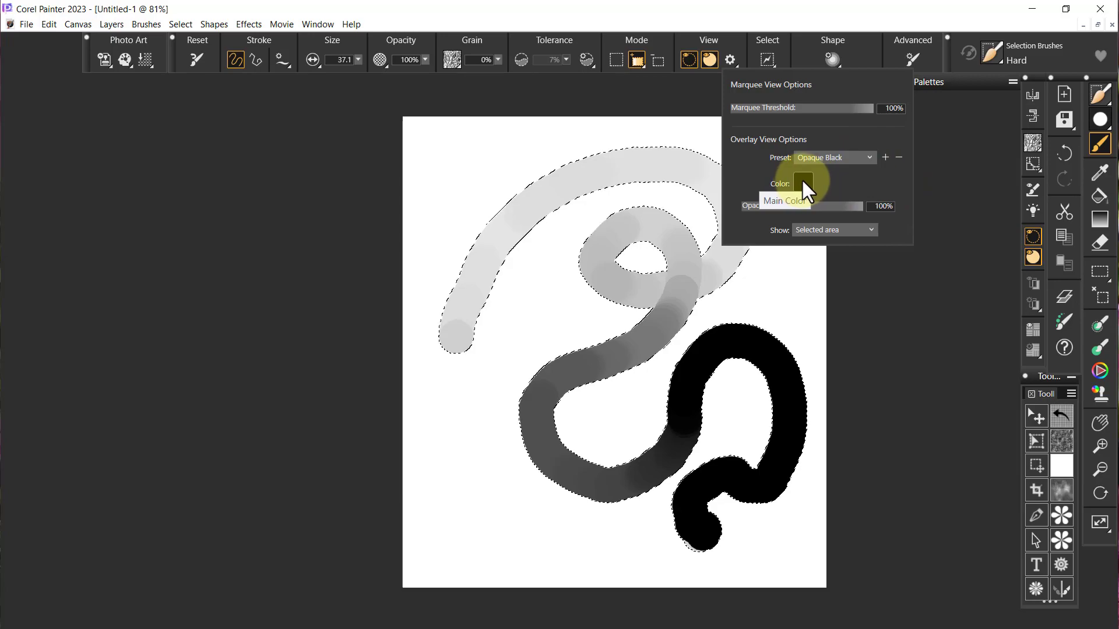
left_click(803, 182)
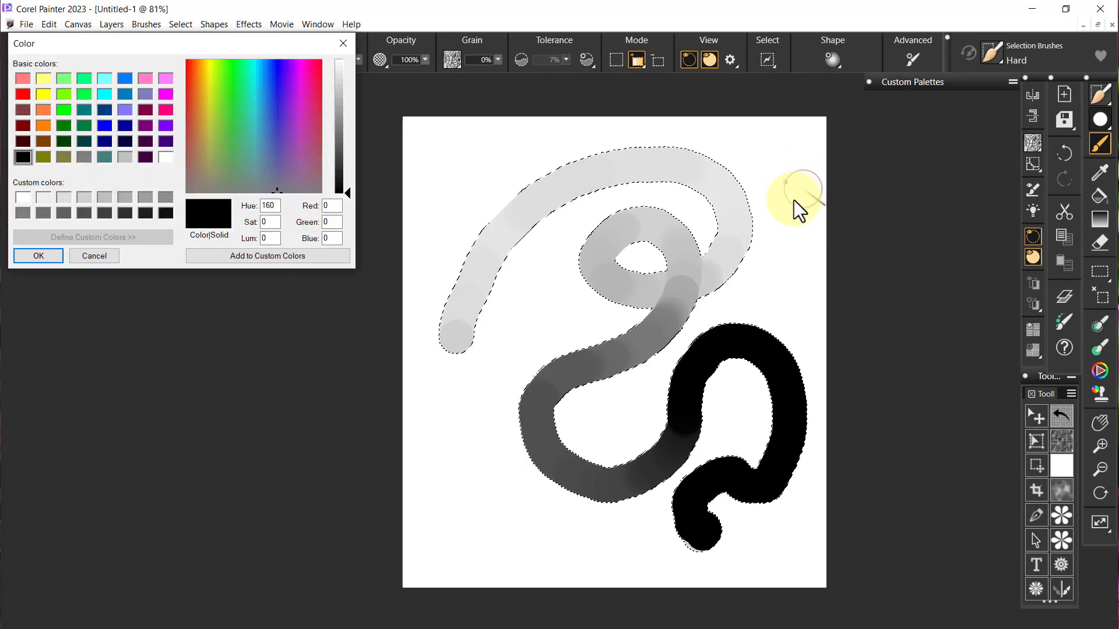
left_click(165, 78)
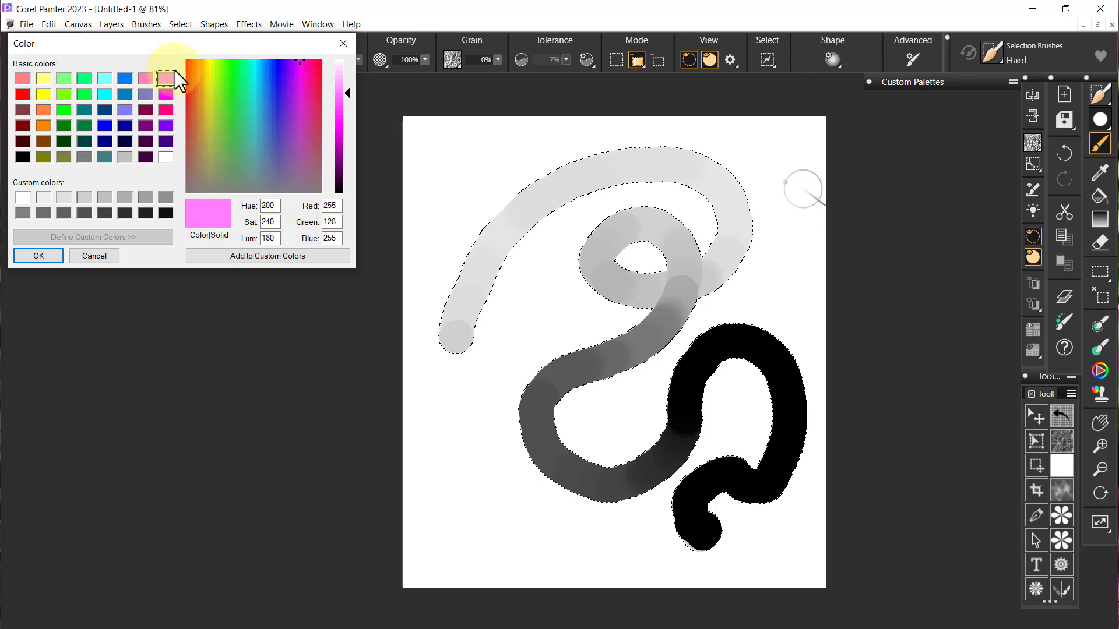
left_click(350, 86)
left_click_drag(350, 86, 348, 77)
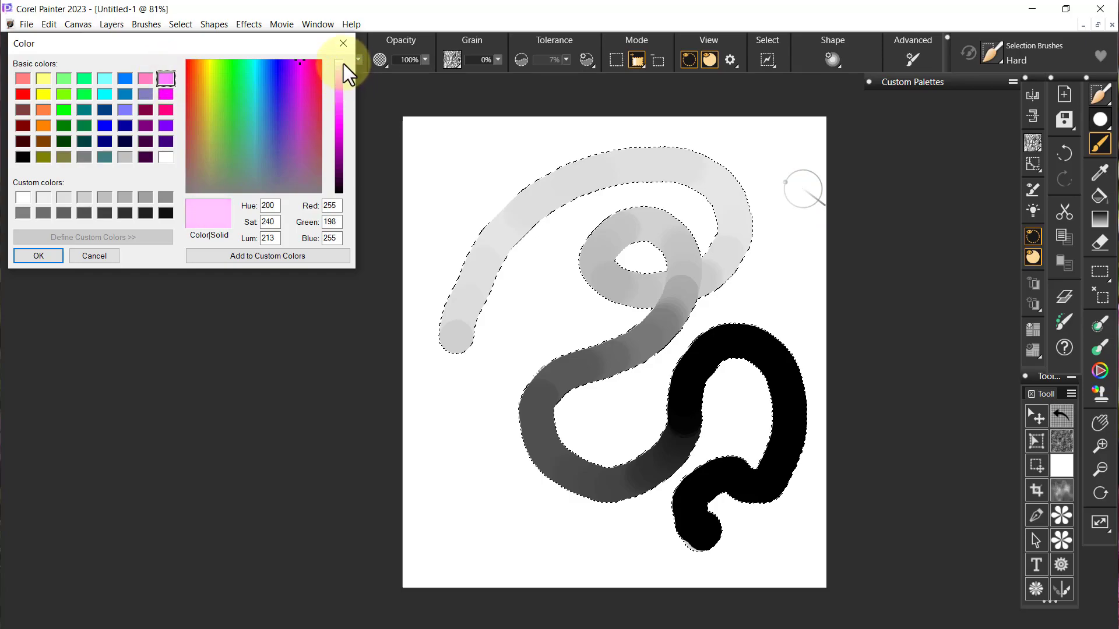
left_click(40, 259)
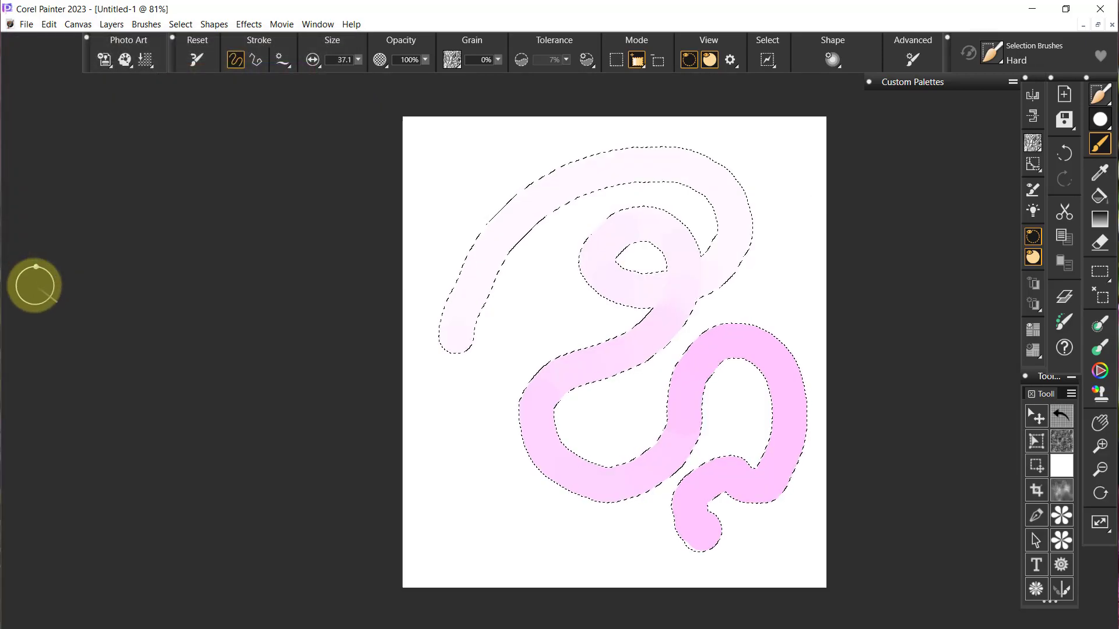
Step: Save the current overlay settings as a new preset named with the owner's first name followed by "Lavender"
left_click(732, 61)
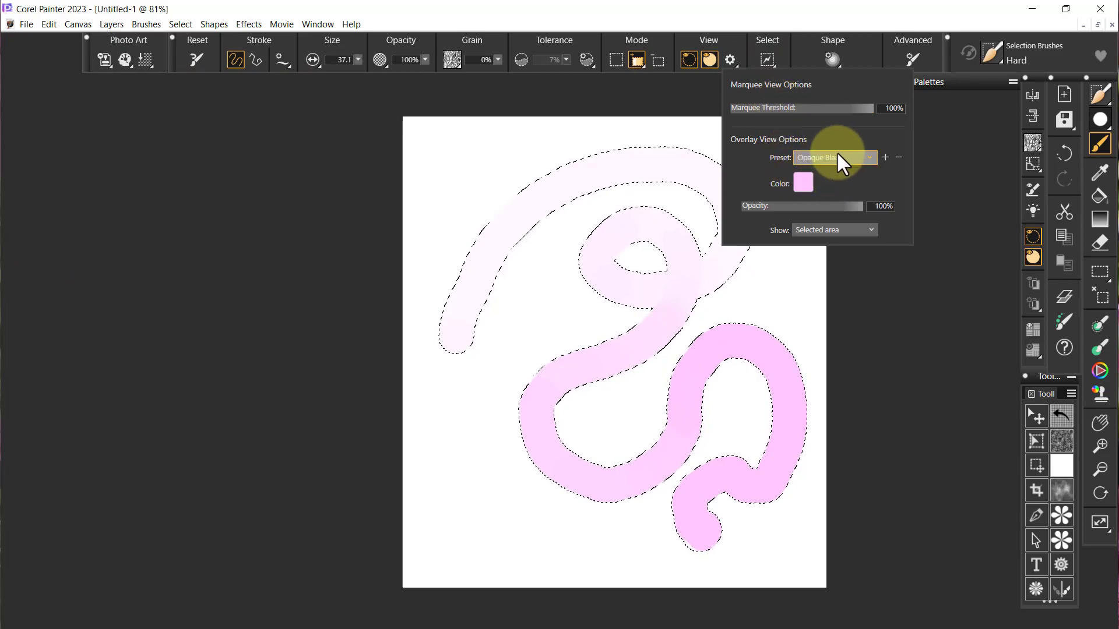
left_click(885, 156)
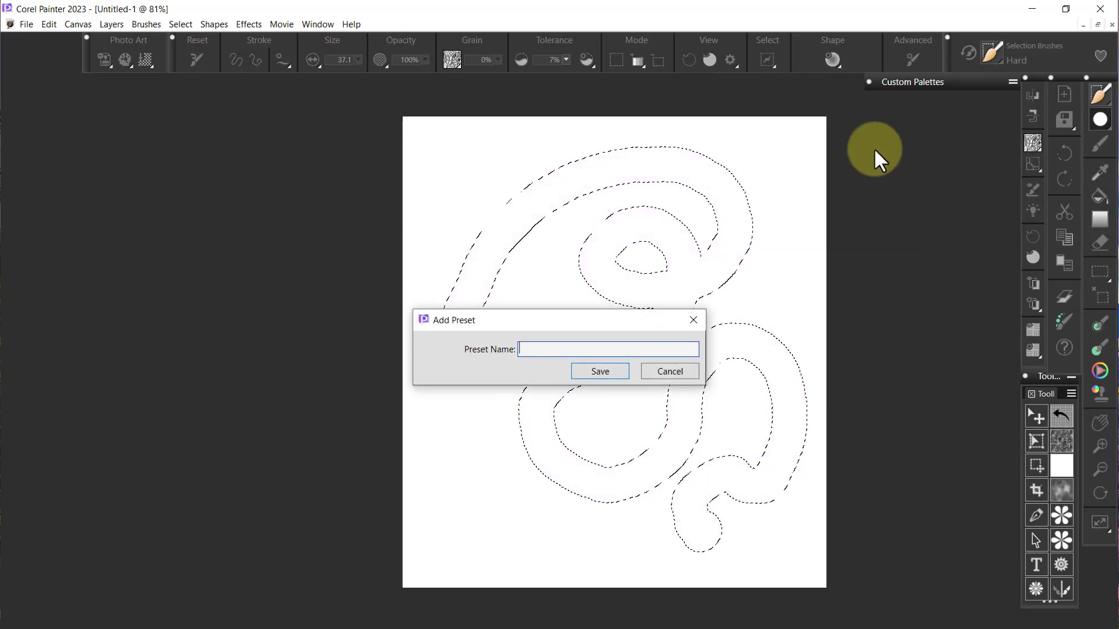
type("Skips")
type("Lavender")
left_click(601, 372)
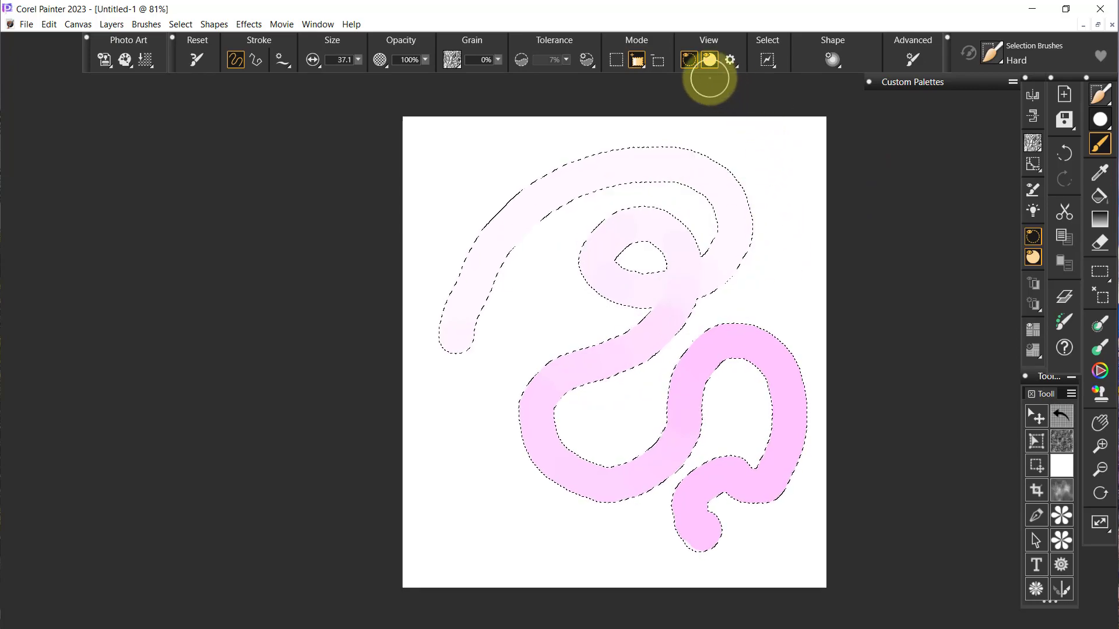
Step: Apply the Default (Ruby) overlay preset, then Opaque Black, and set the overlay to show the selected area
left_click(730, 60)
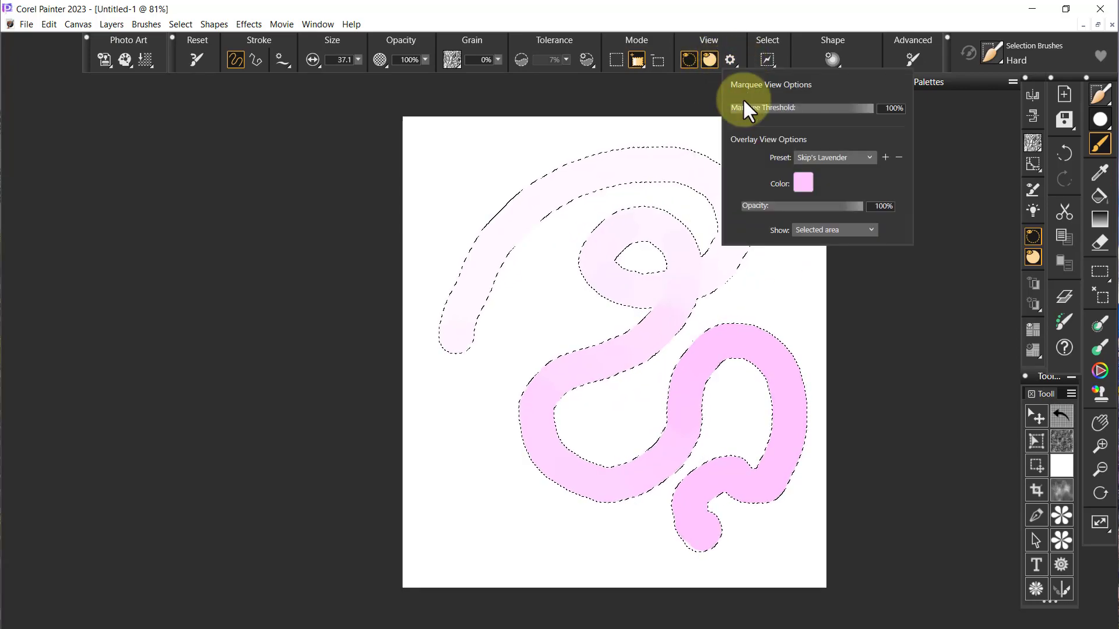
left_click(869, 154)
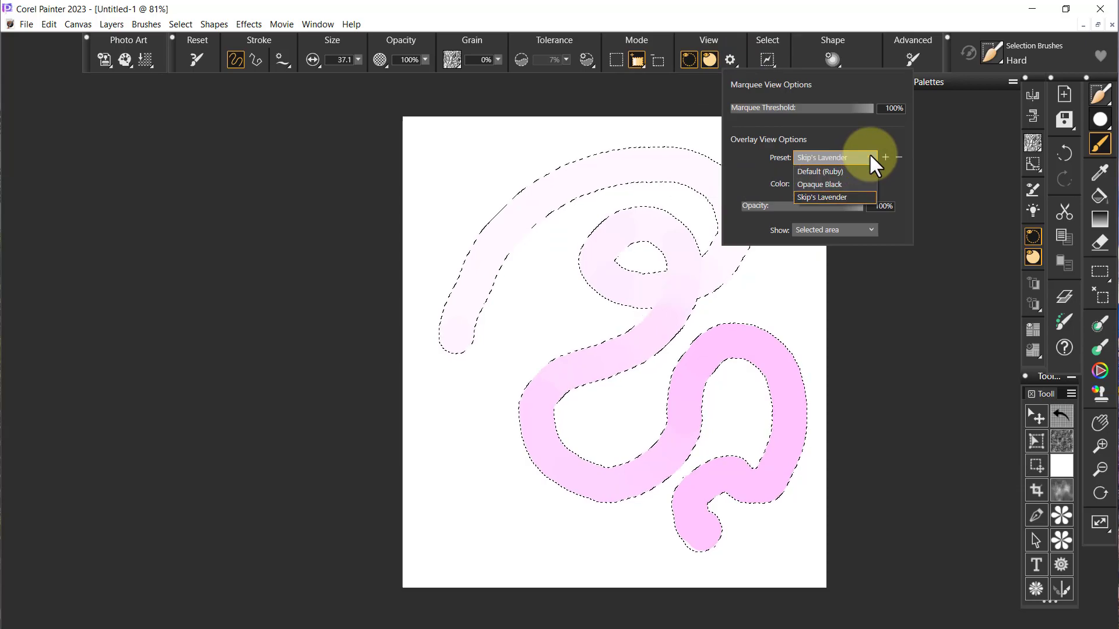
left_click(844, 169)
left_click(871, 156)
left_click(846, 183)
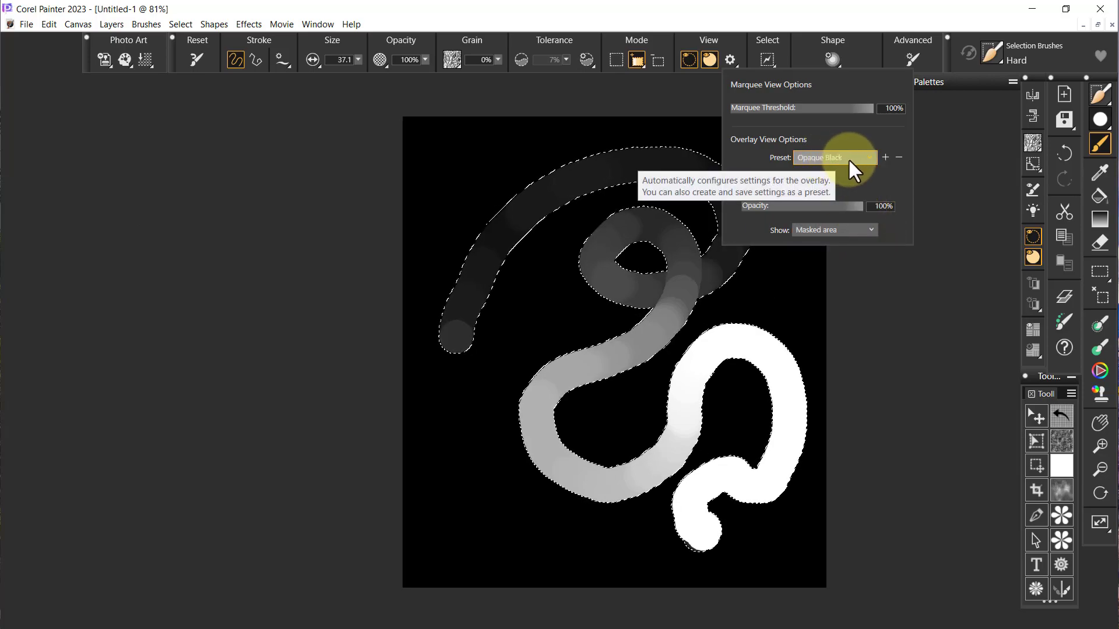
left_click(872, 229)
left_click(848, 245)
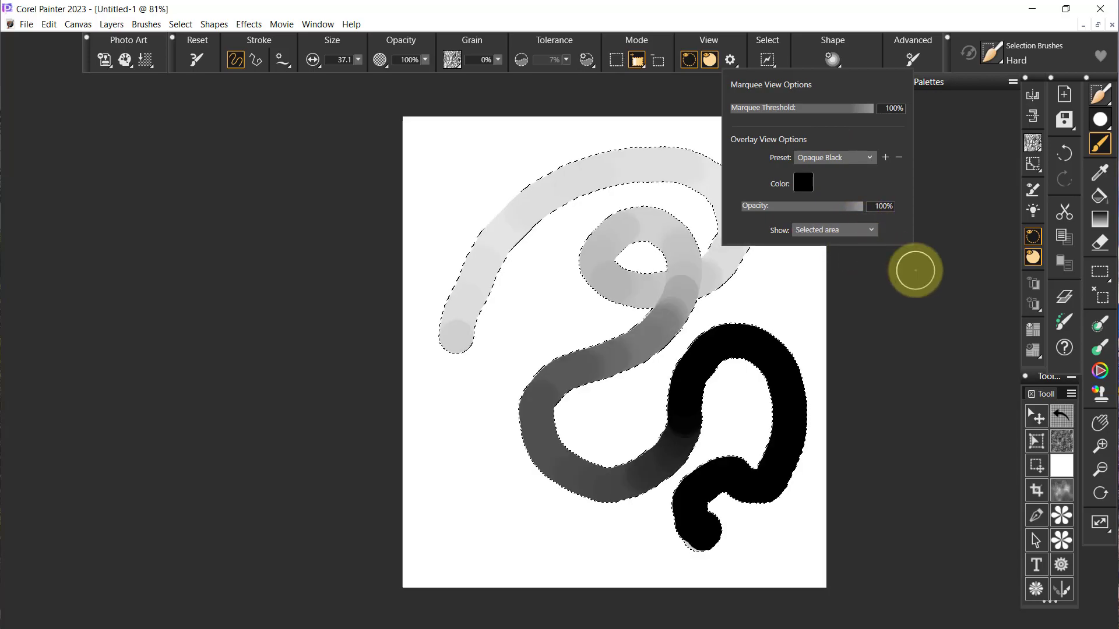
Step: Apply the Default (Ruby) overlay preset again, then the custom lavender preset
left_click(871, 157)
left_click(848, 167)
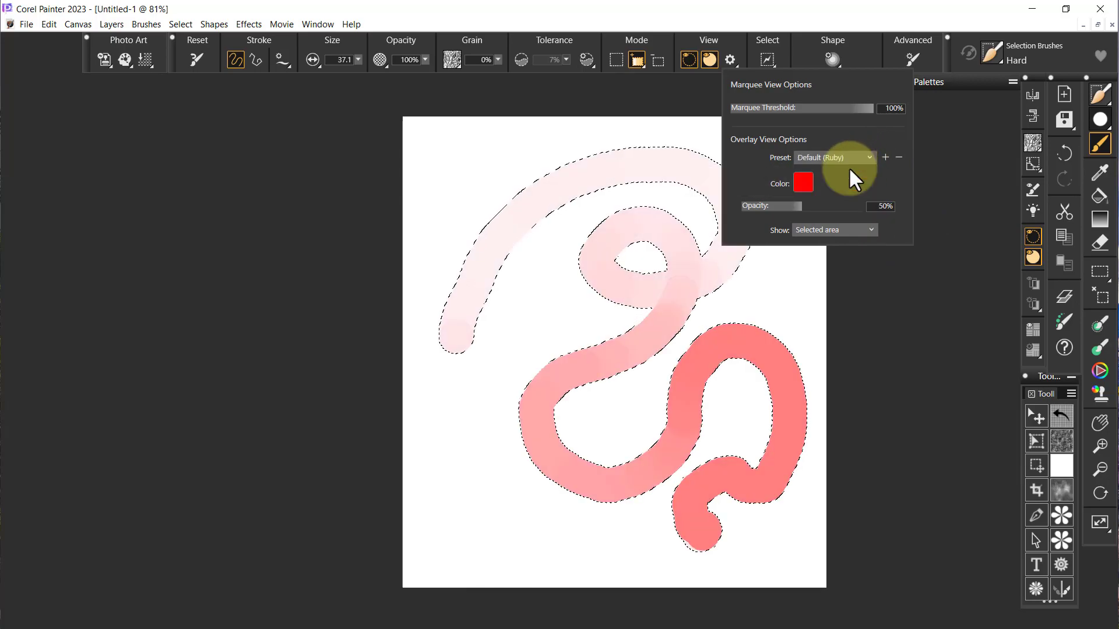
left_click(863, 156)
left_click(864, 159)
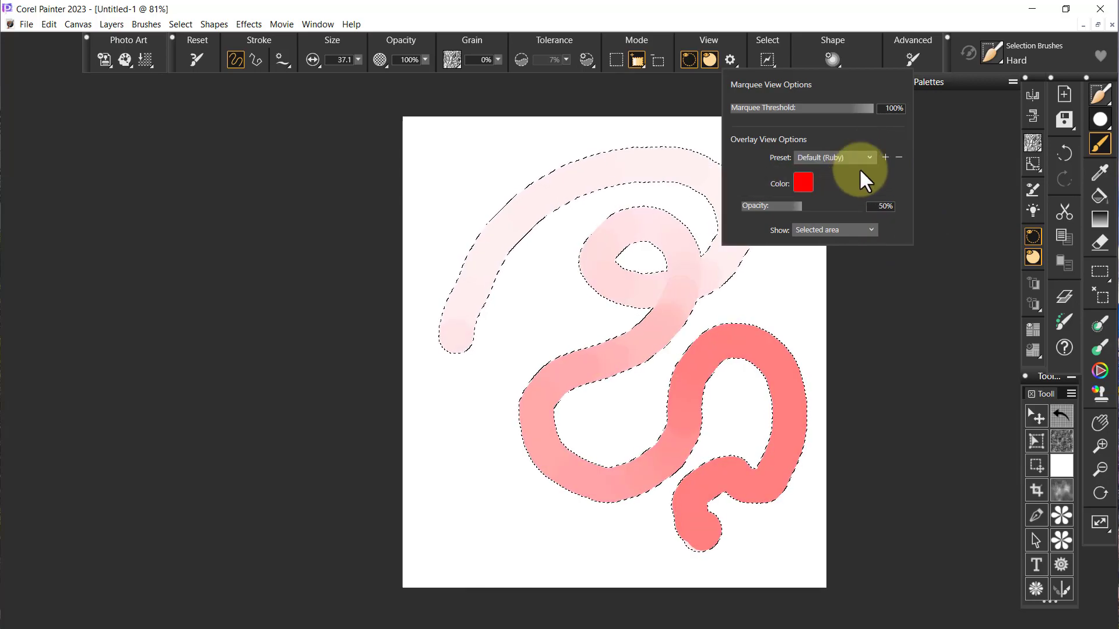
left_click(872, 156)
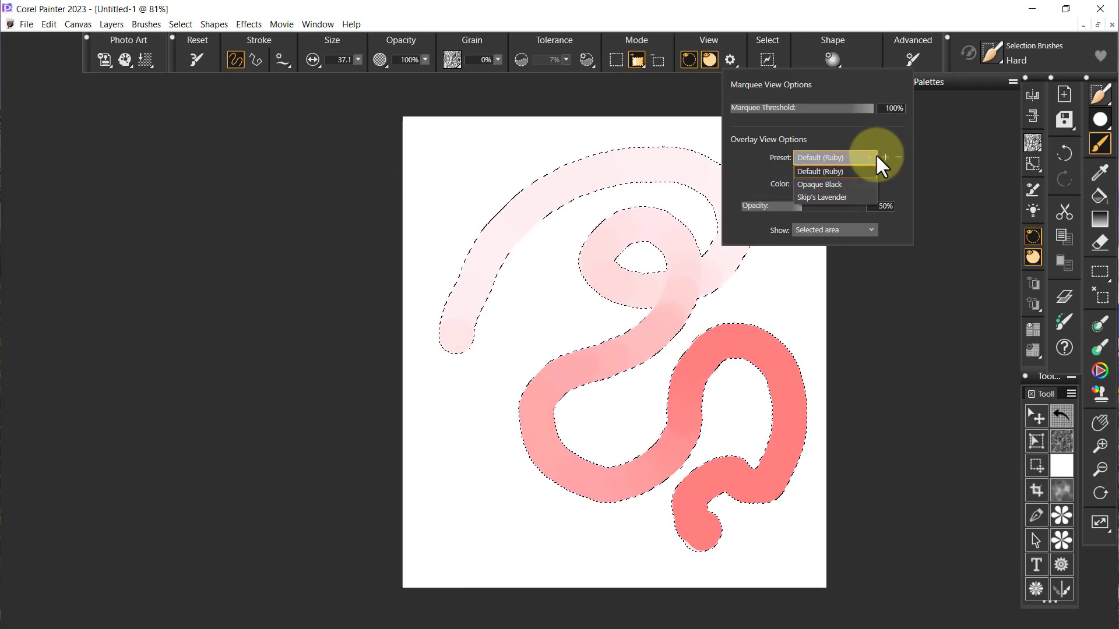
left_click(842, 196)
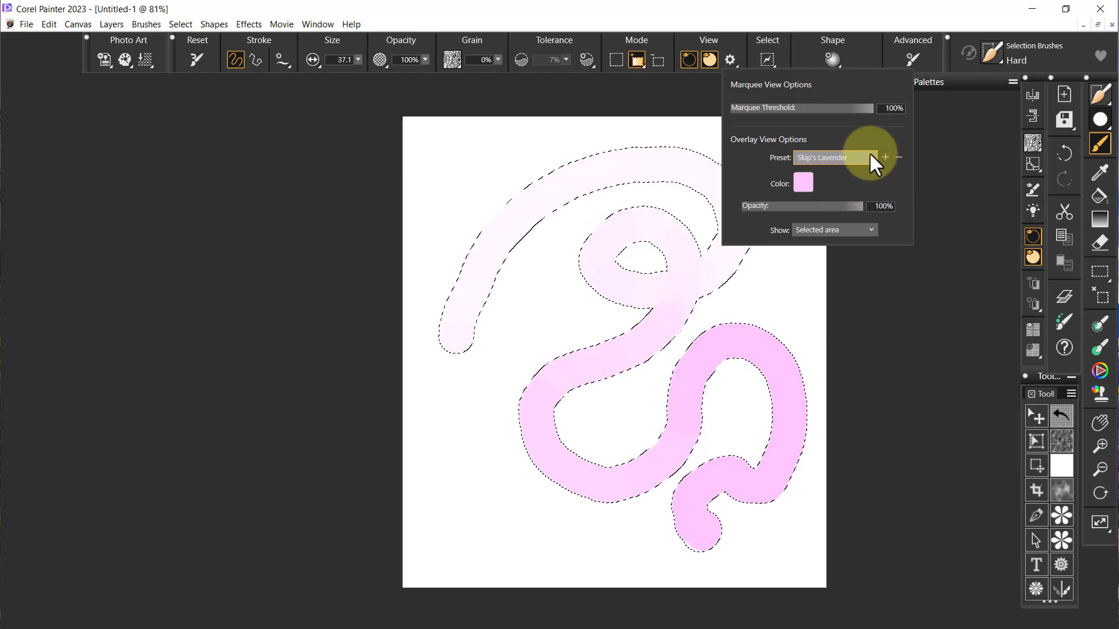
Step: Apply the Opaque Black overlay preset in its masked-area form, then close and reopen the selection view options
left_click(876, 156)
left_click(835, 180)
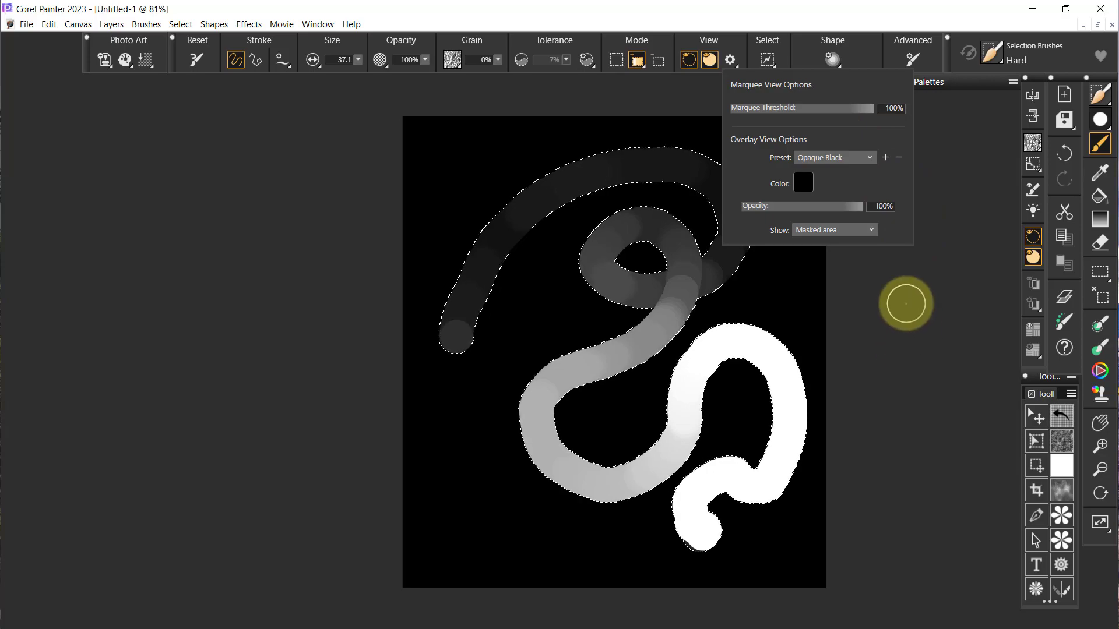
left_click(907, 303)
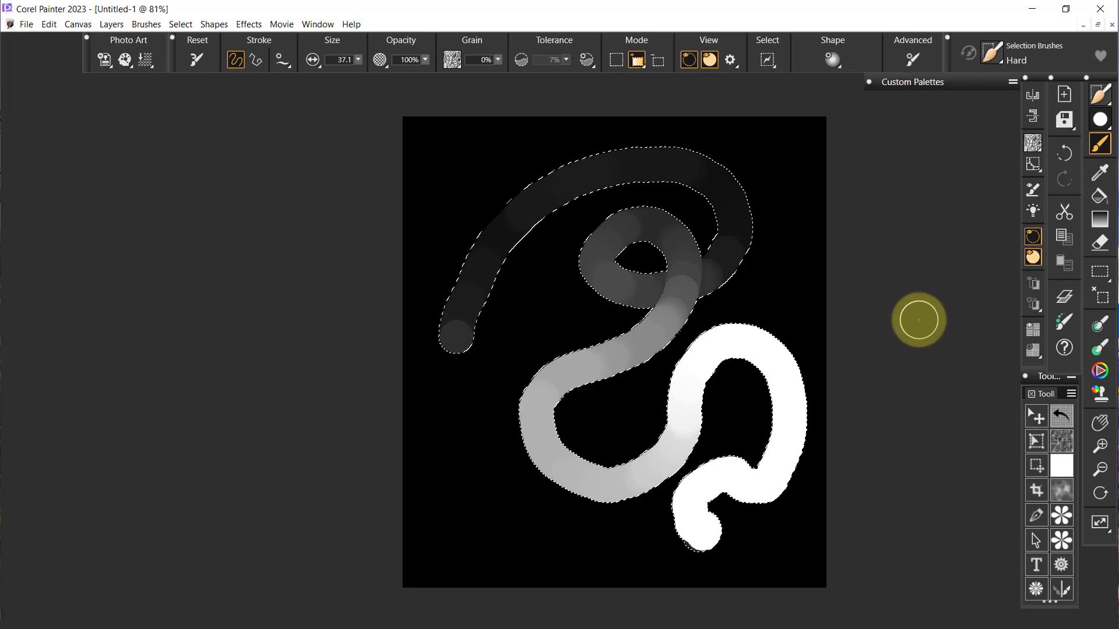
left_click(736, 64)
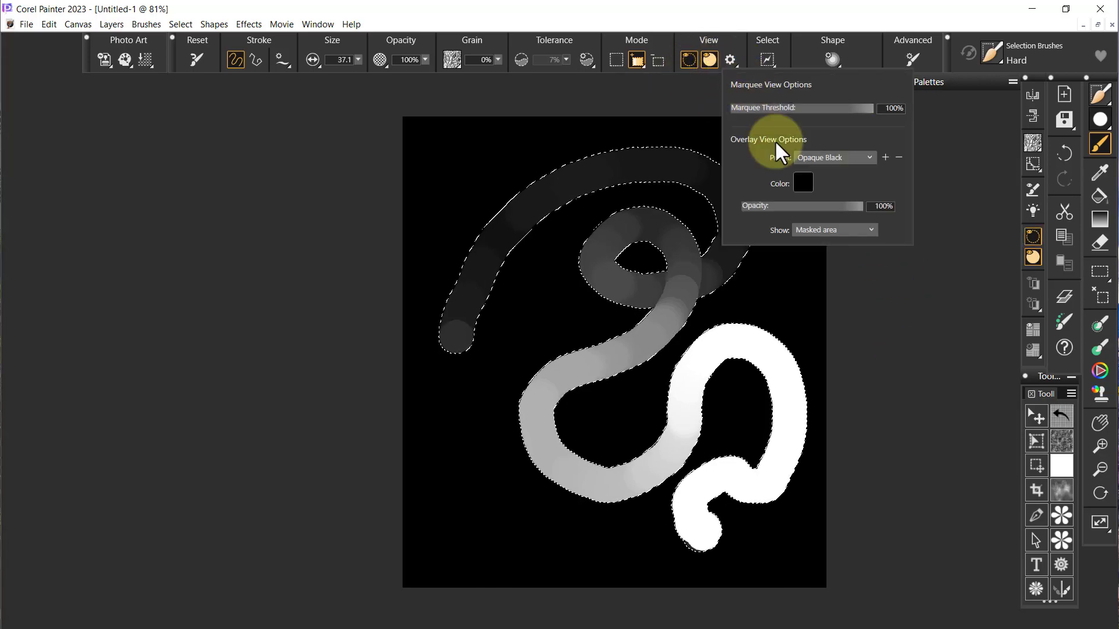
Step: Apply the custom lavender overlay preset, then close, reopen and close the selection view options
left_click(872, 156)
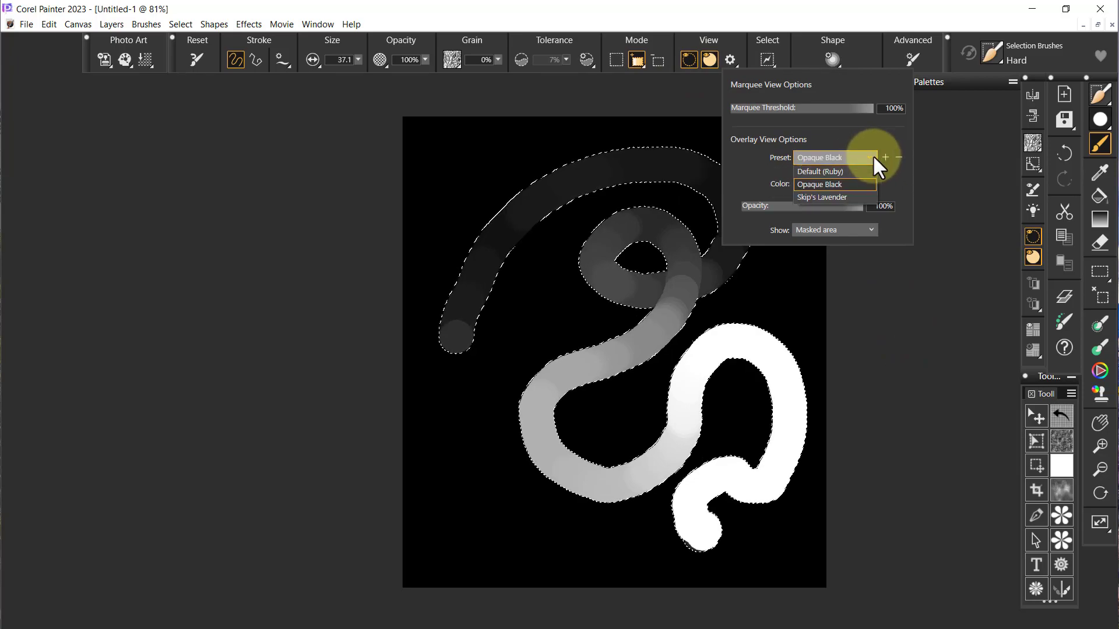
left_click(831, 197)
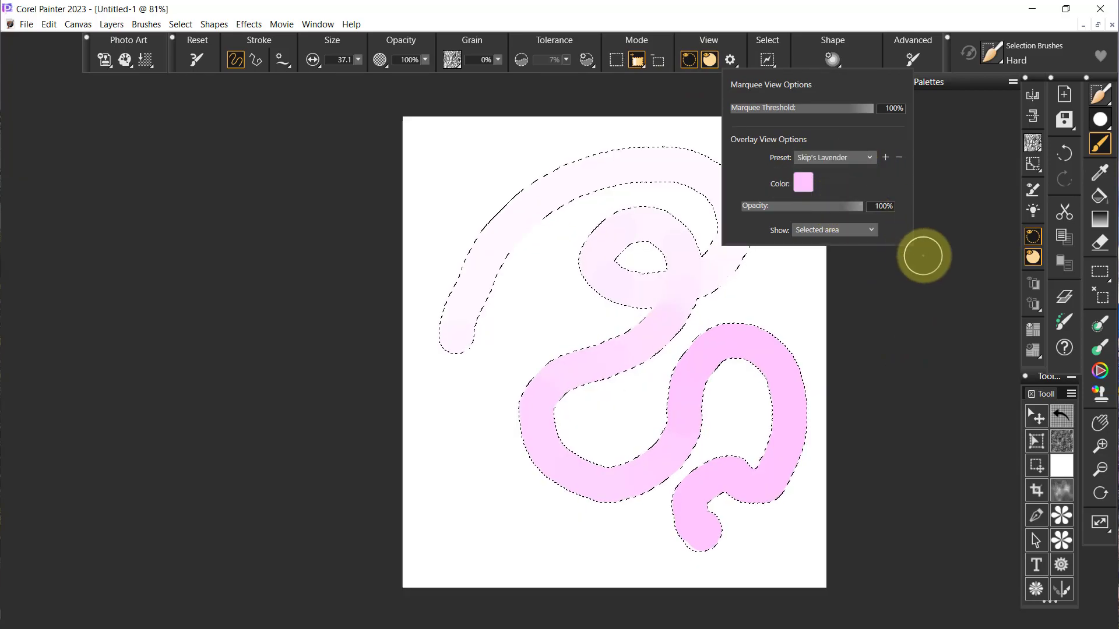
left_click(943, 165)
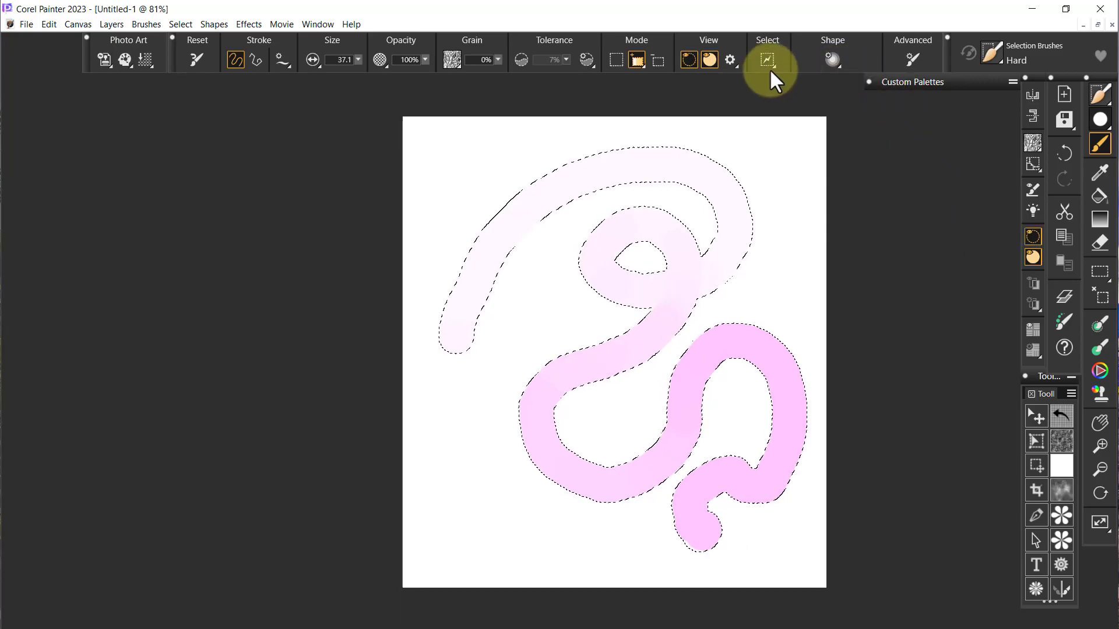
left_click(736, 64)
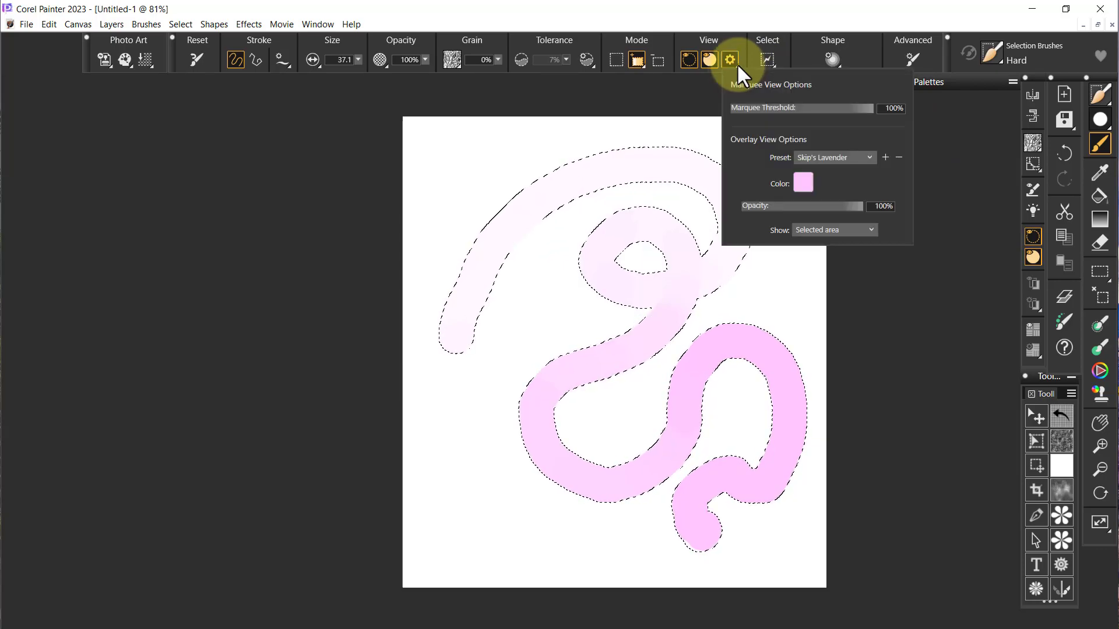
left_click(731, 60)
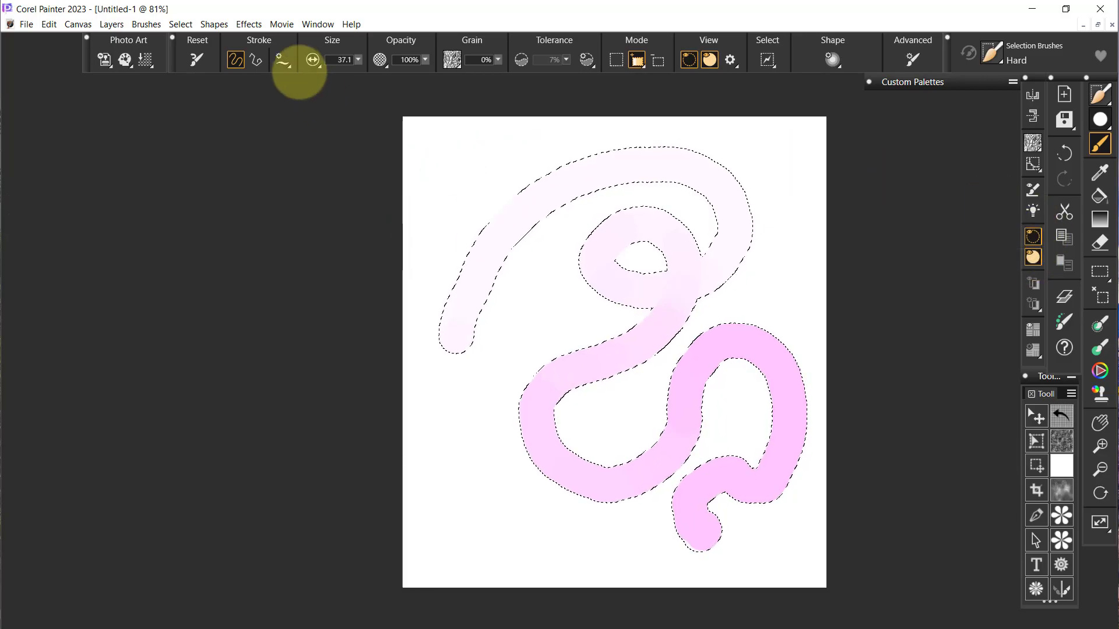
Step: Look up the layout options available for the Canvas command bar, then leave them as they are
left_click(318, 24)
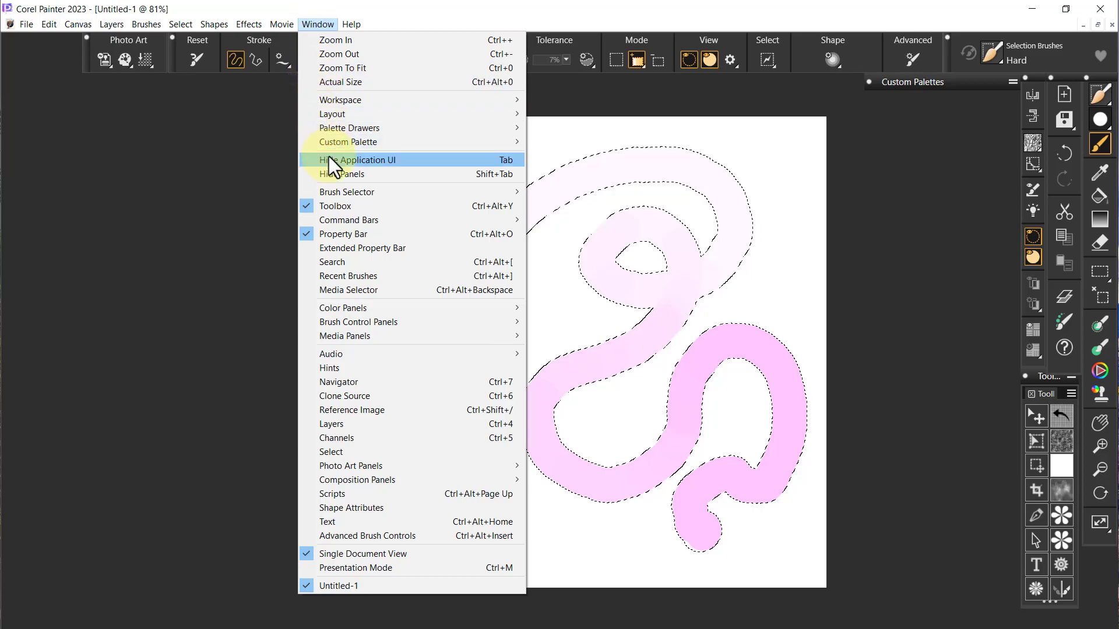
mouse_move(352, 220)
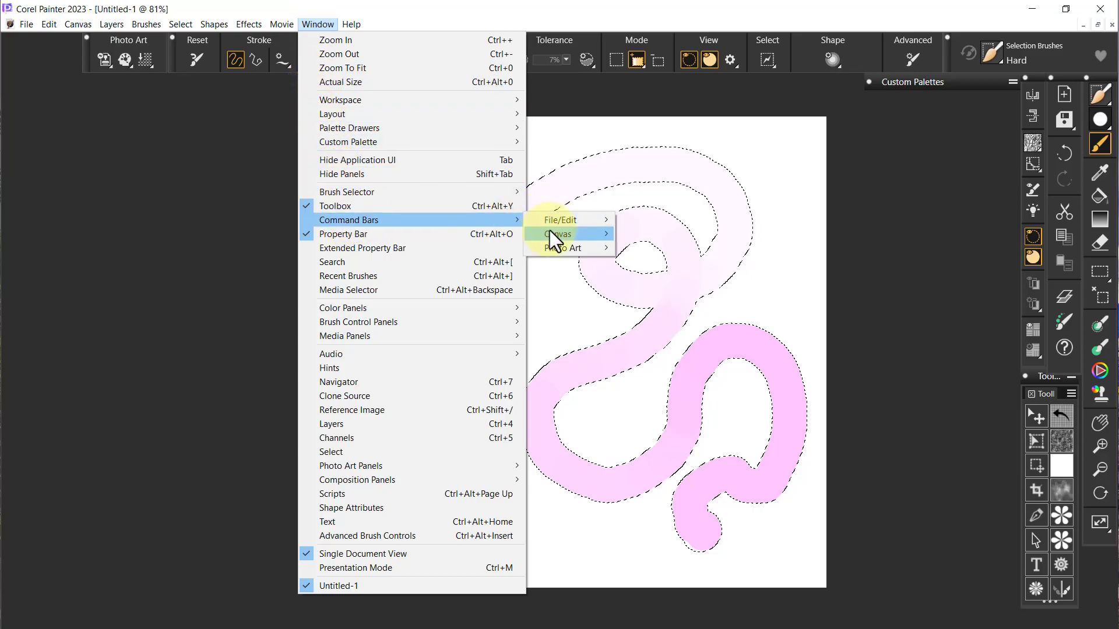
mouse_move(550, 232)
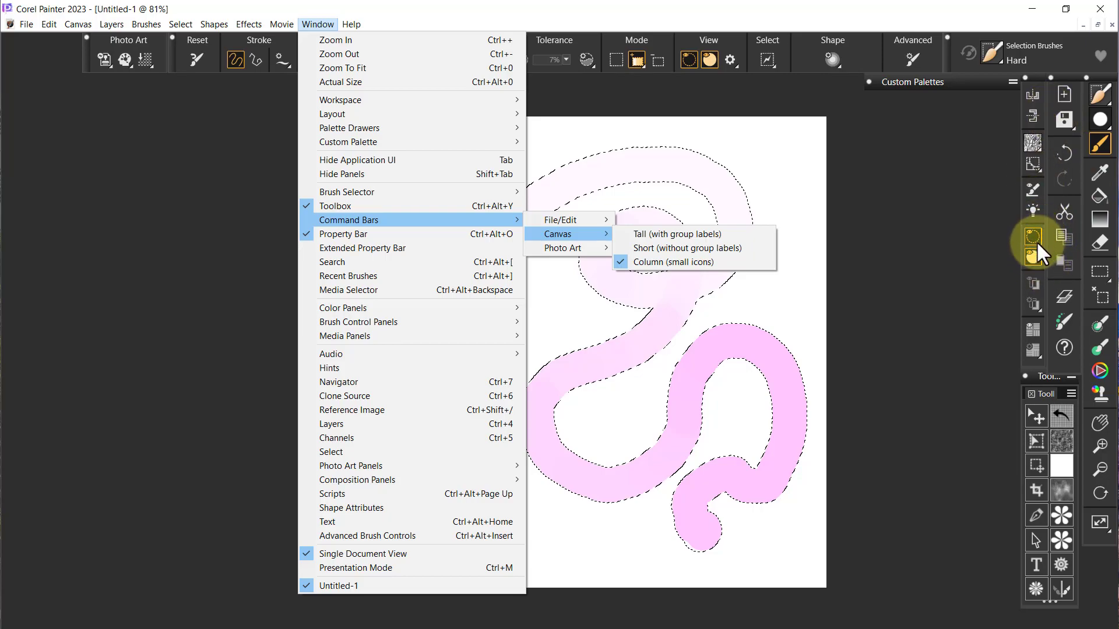
left_click(921, 253)
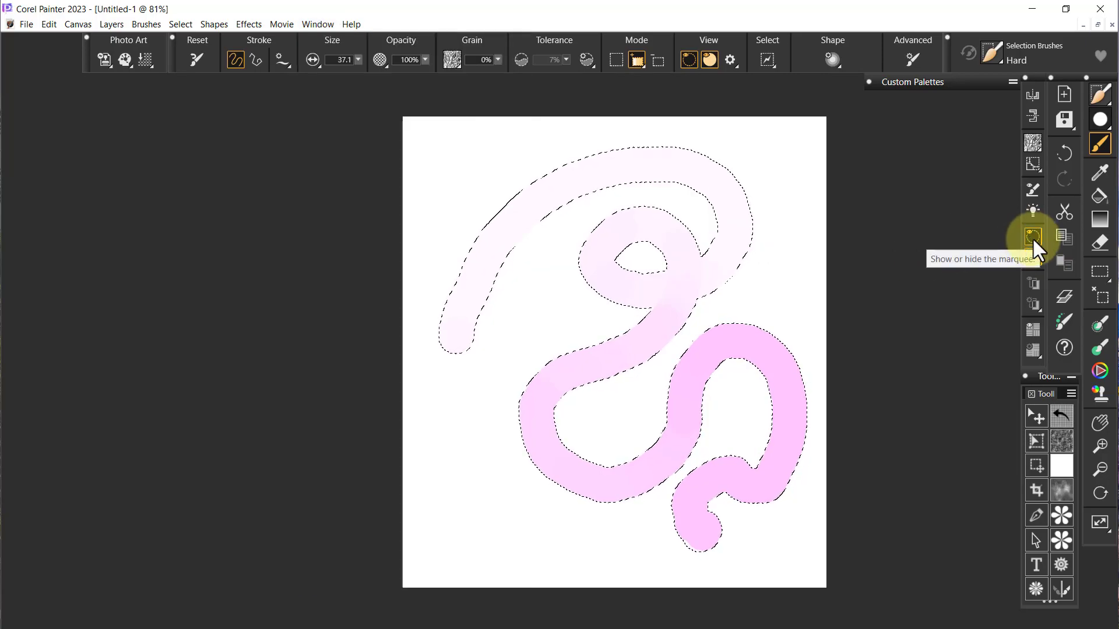
Step: Toggle the selection marquee off and on, then hide the overlay, using the Canvas command bar
left_click(1029, 240)
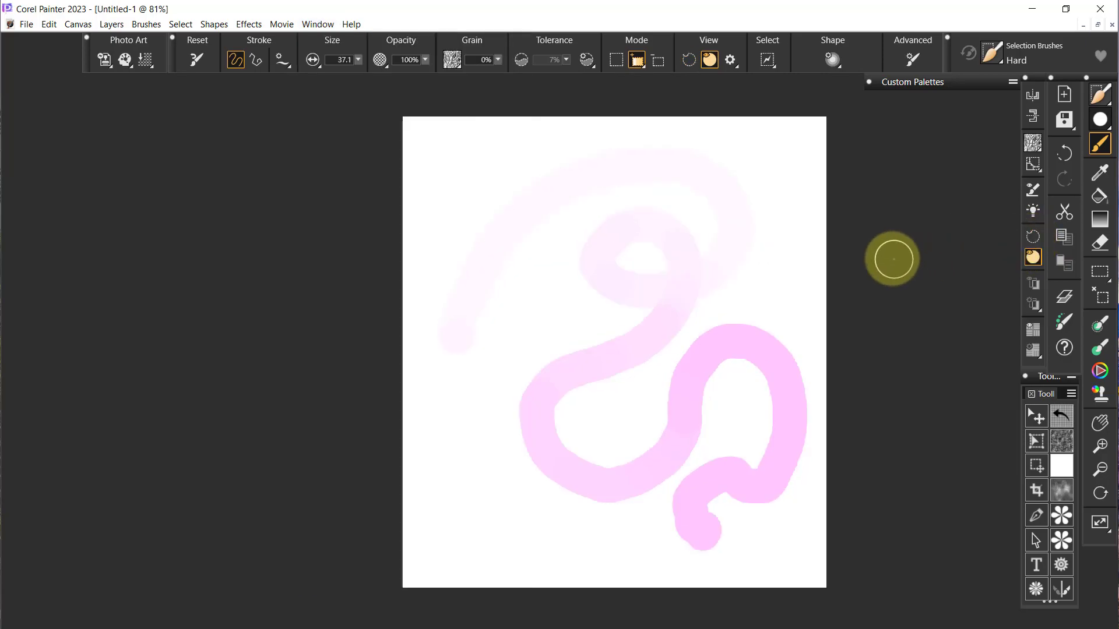
left_click(1027, 234)
left_click(1029, 258)
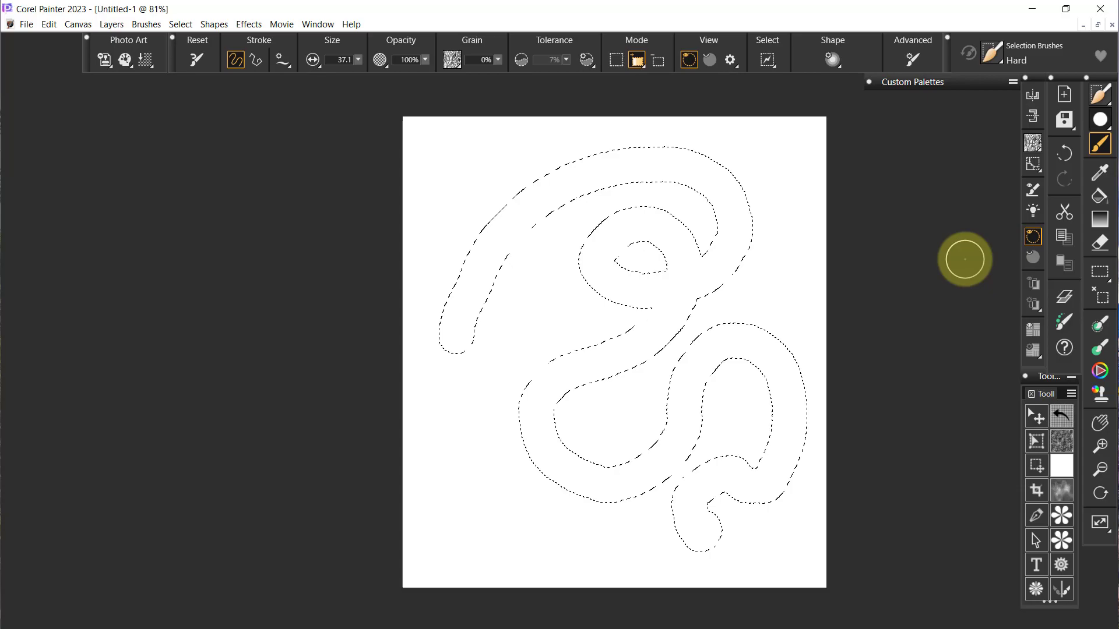
Step: Show the Navigator palette drawer, examine its marquee and overlay display settings, then close the drawer
left_click(314, 22)
mouse_move(334, 129)
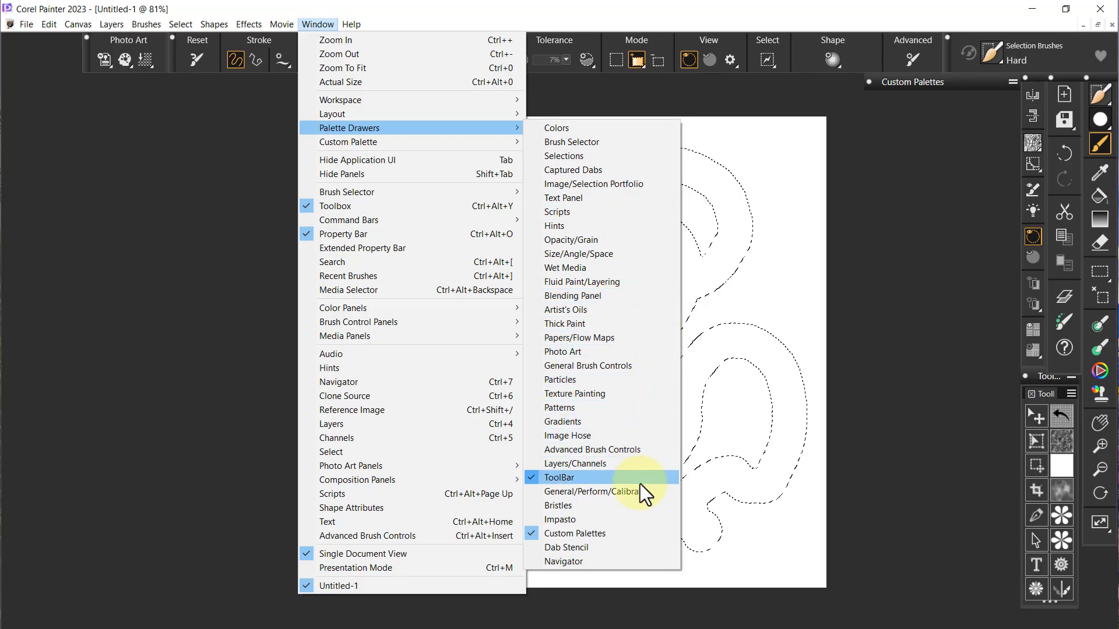
left_click(614, 562)
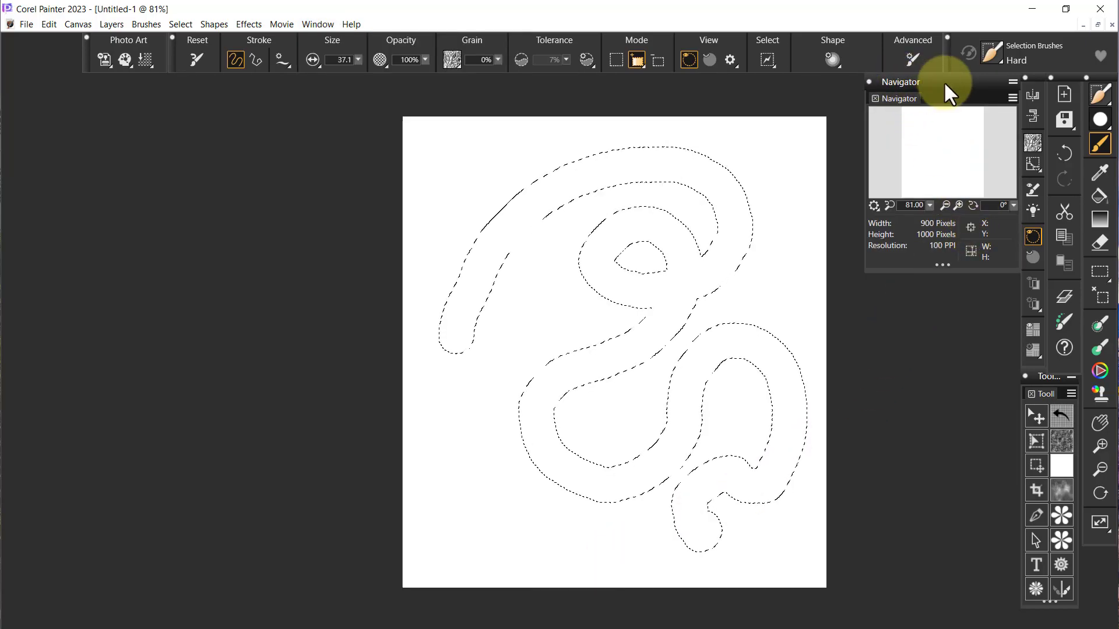
left_click(876, 206)
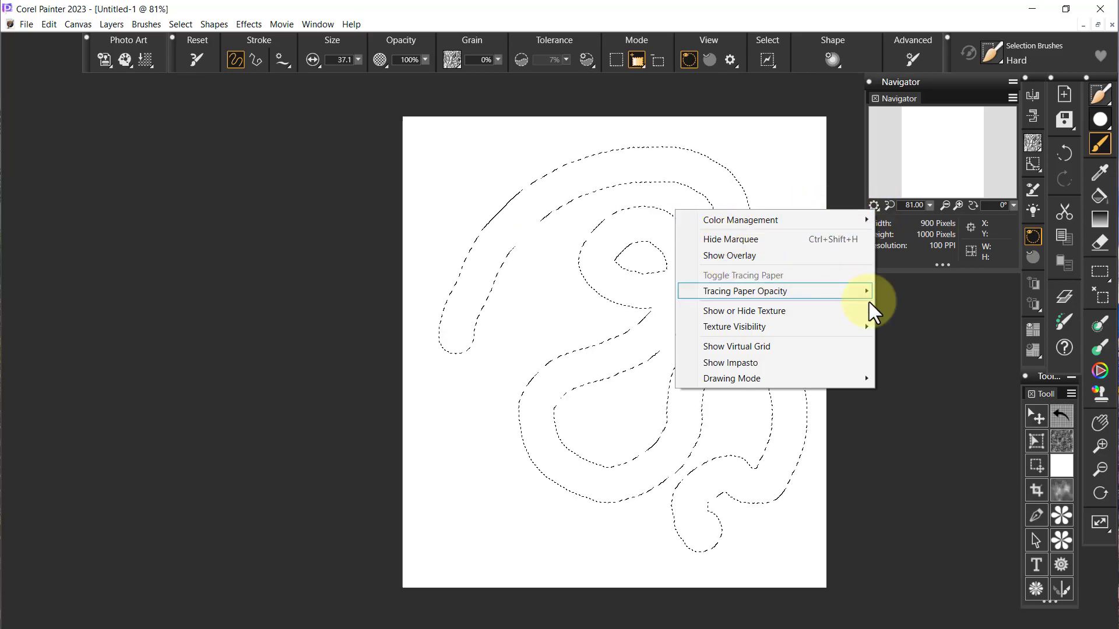
left_click(925, 347)
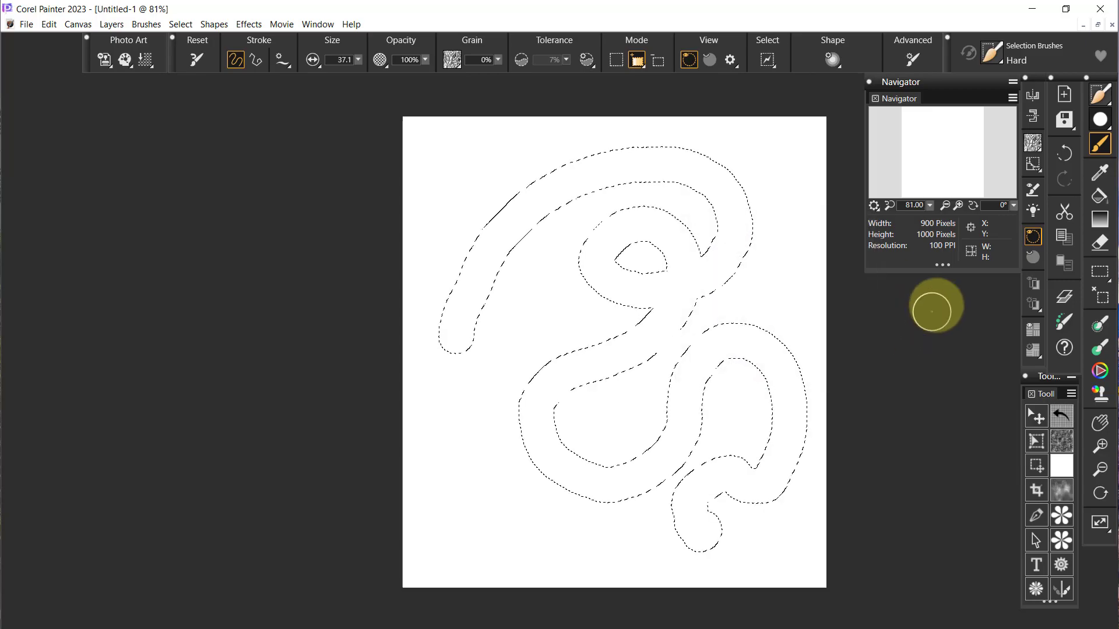
left_click(869, 82)
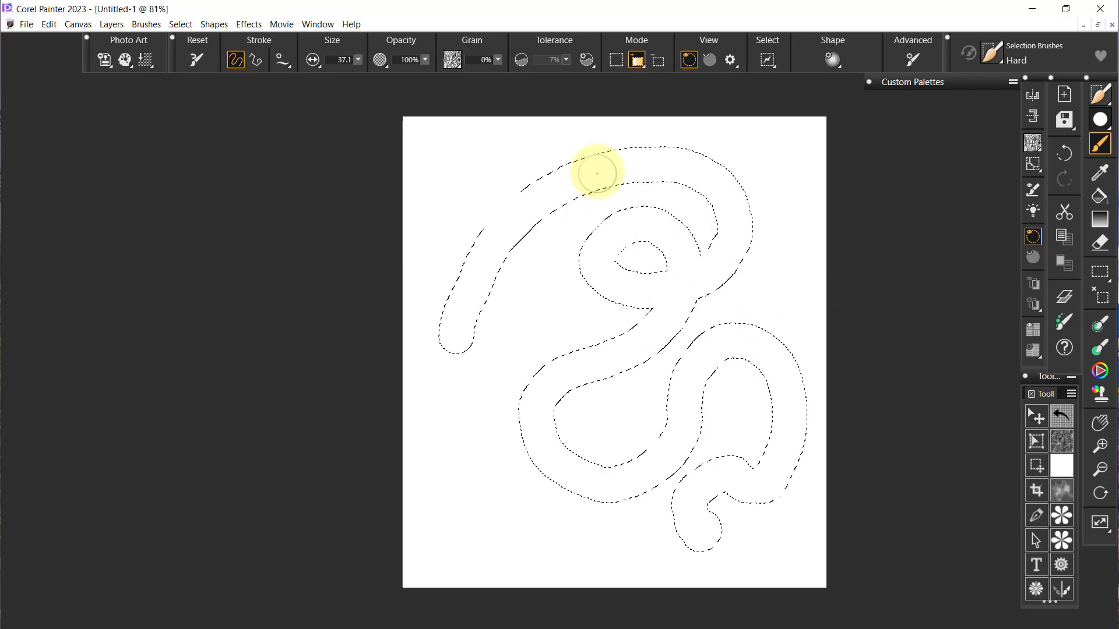
Step: Save the current palette layout under the owner's first name followed by "2023", replacing the existing layout of that name
left_click(318, 23)
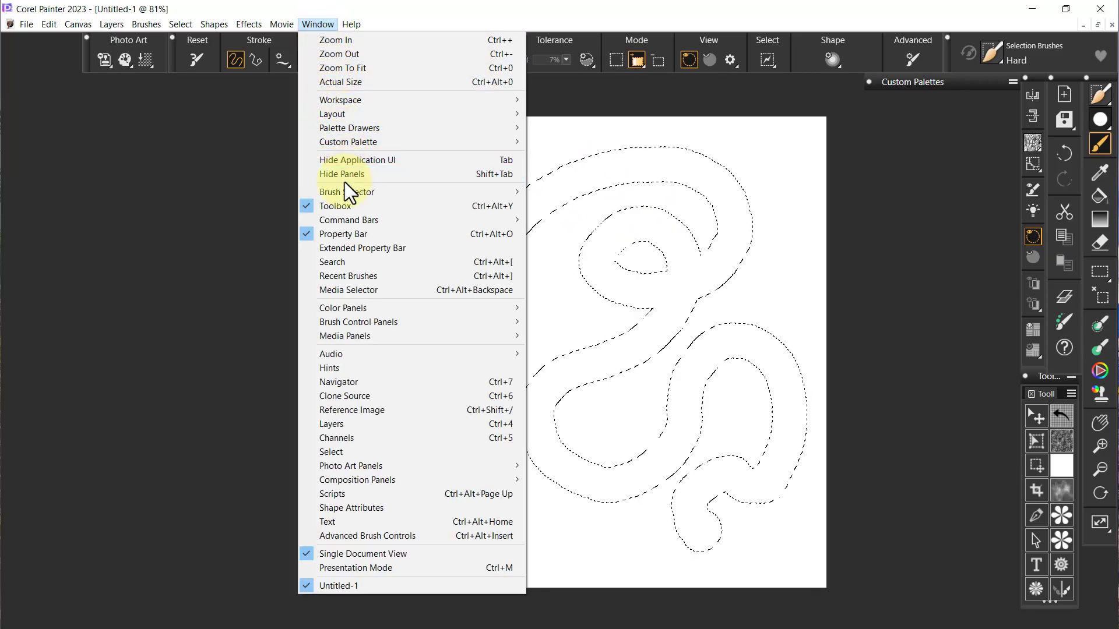
mouse_move(365, 115)
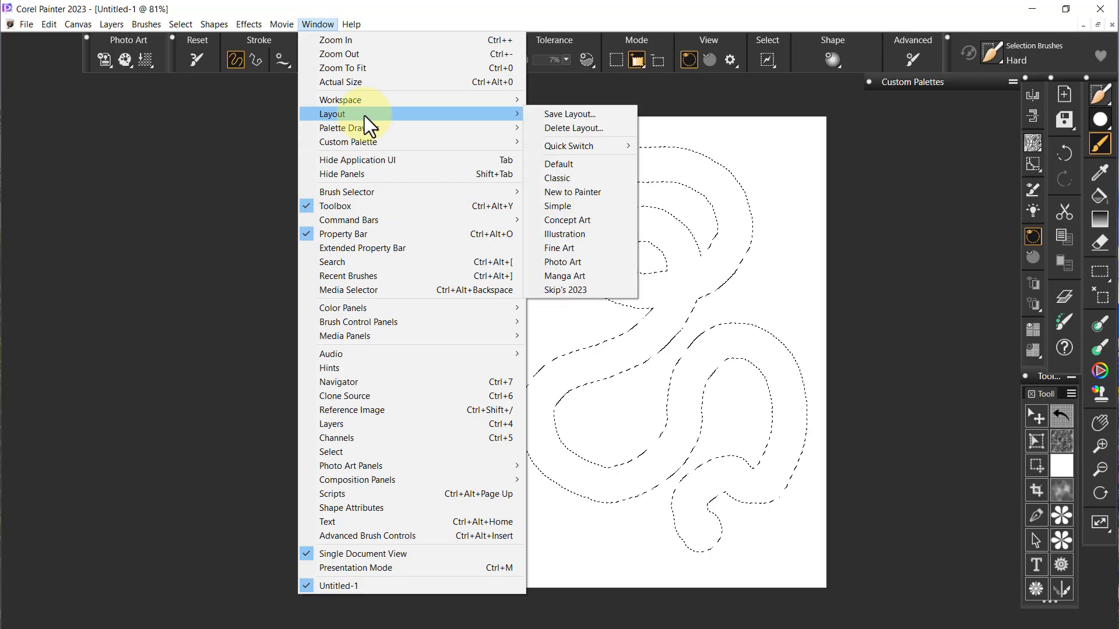
left_click(590, 114)
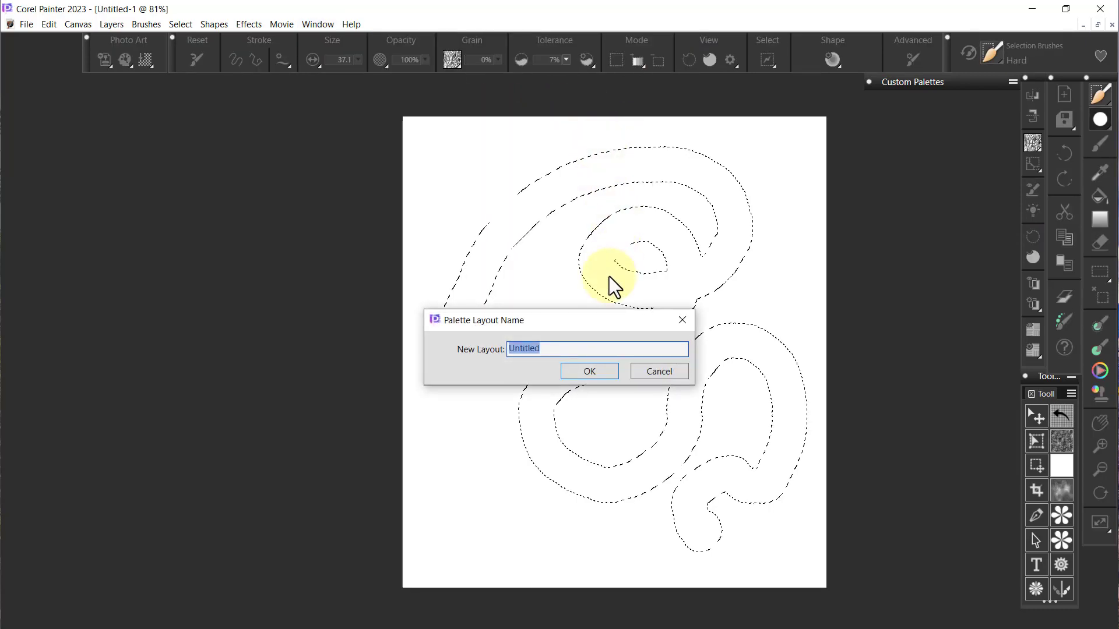
type("Skip's 2023")
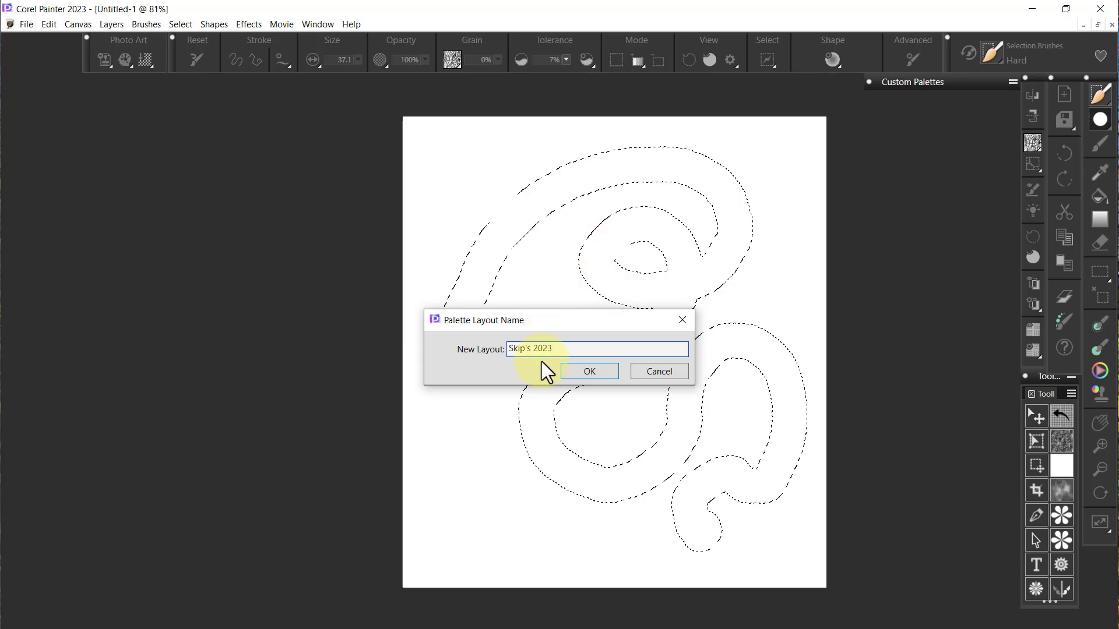
left_click(589, 371)
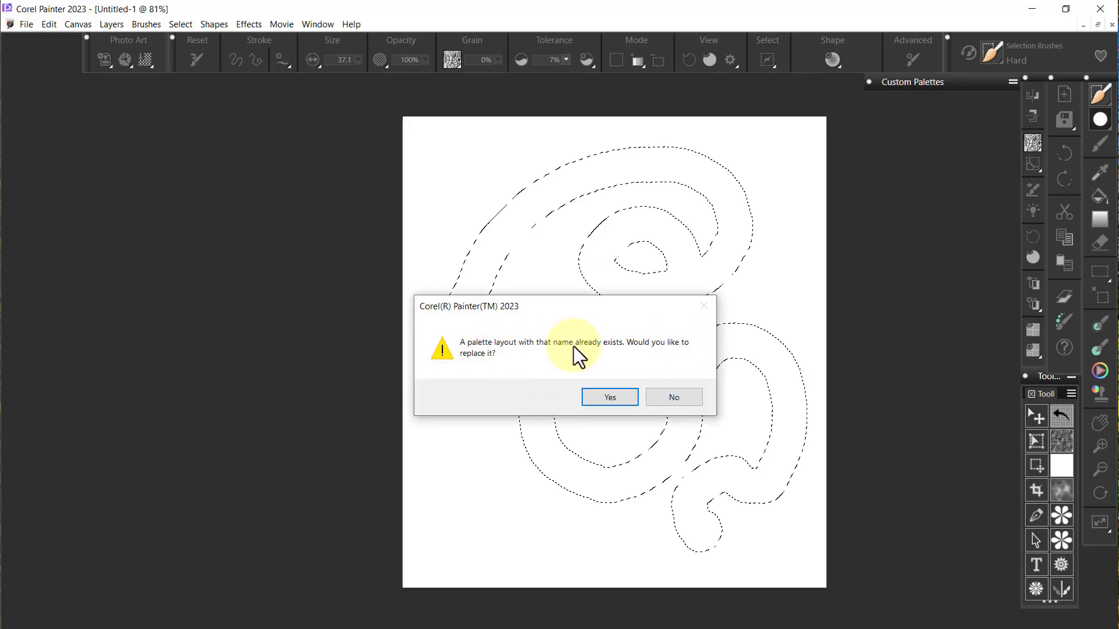
left_click(607, 397)
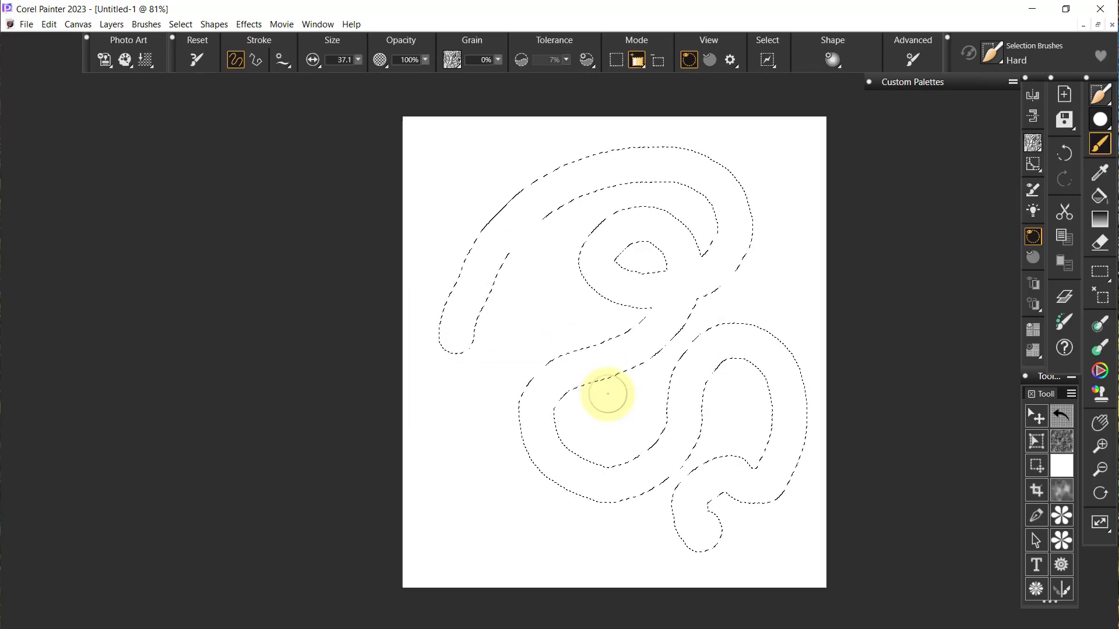